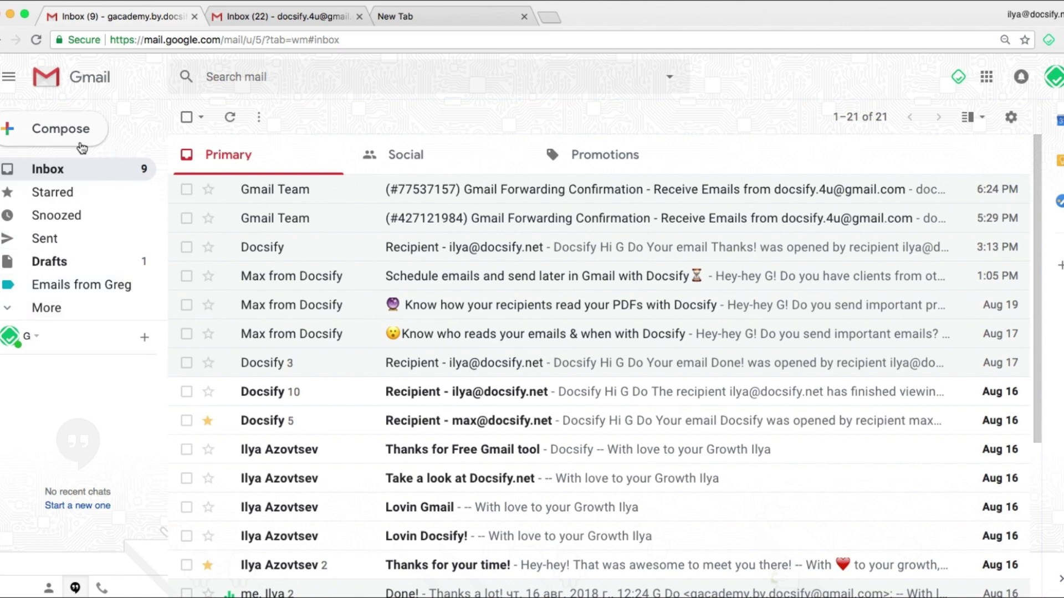
# Compare the main and secondary Gmail inboxes by switching between the two browser tabs
pyautogui.click(316, 19)
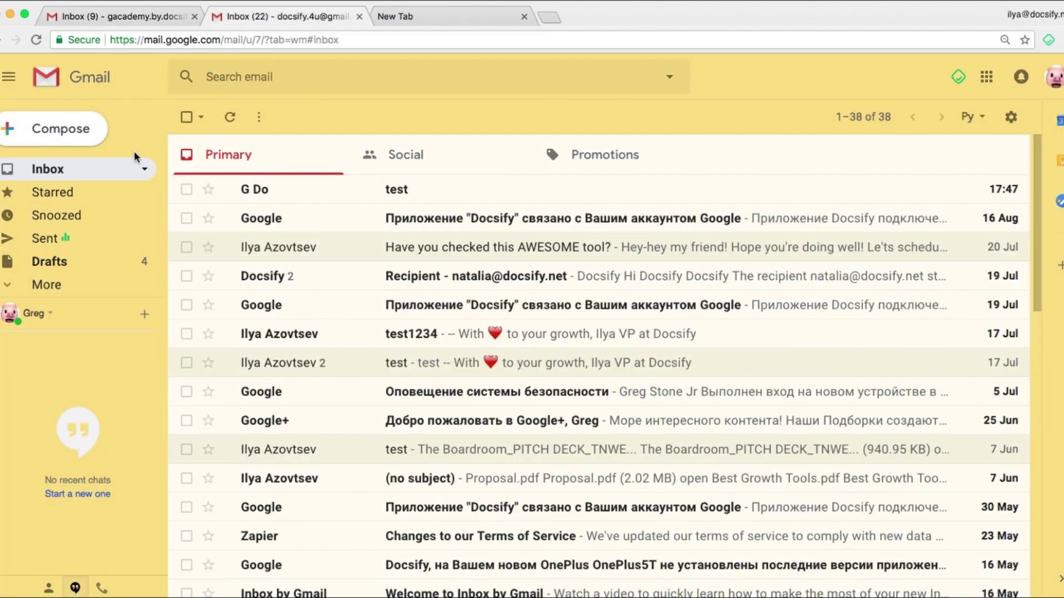
pyautogui.click(154, 19)
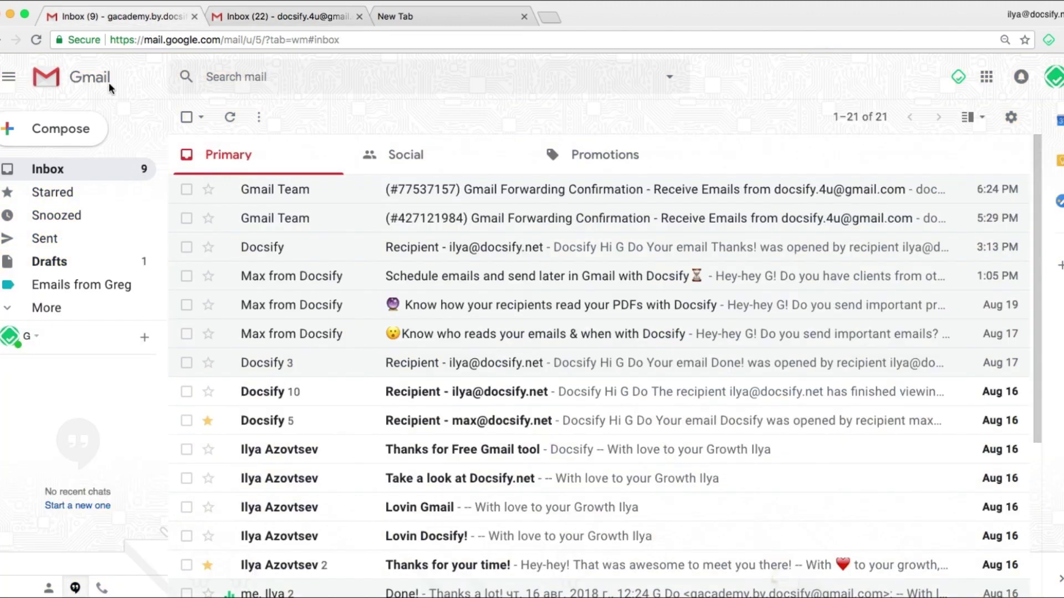
pyautogui.click(276, 18)
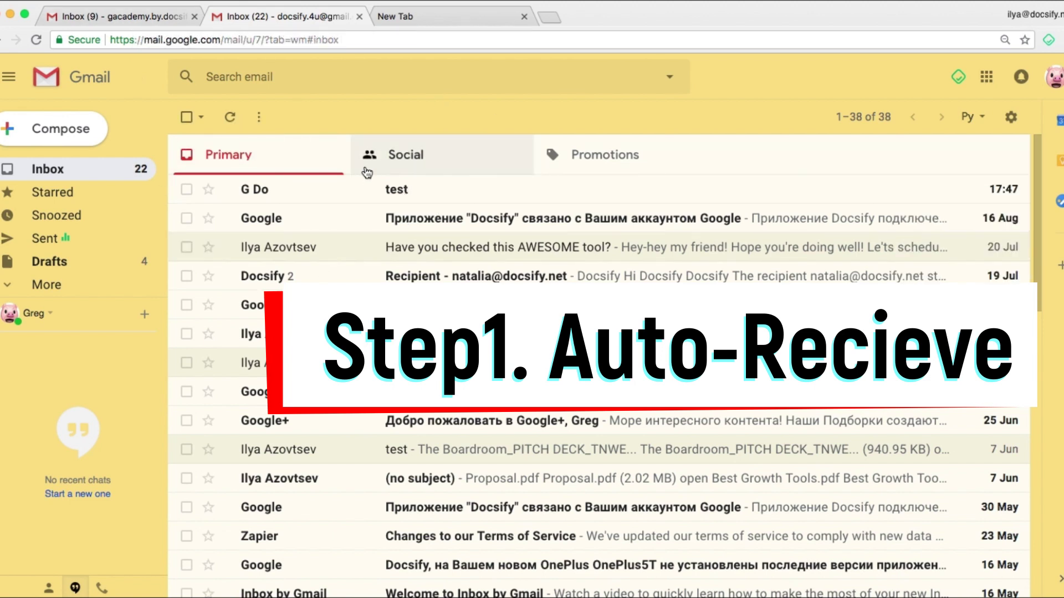
pyautogui.click(140, 12)
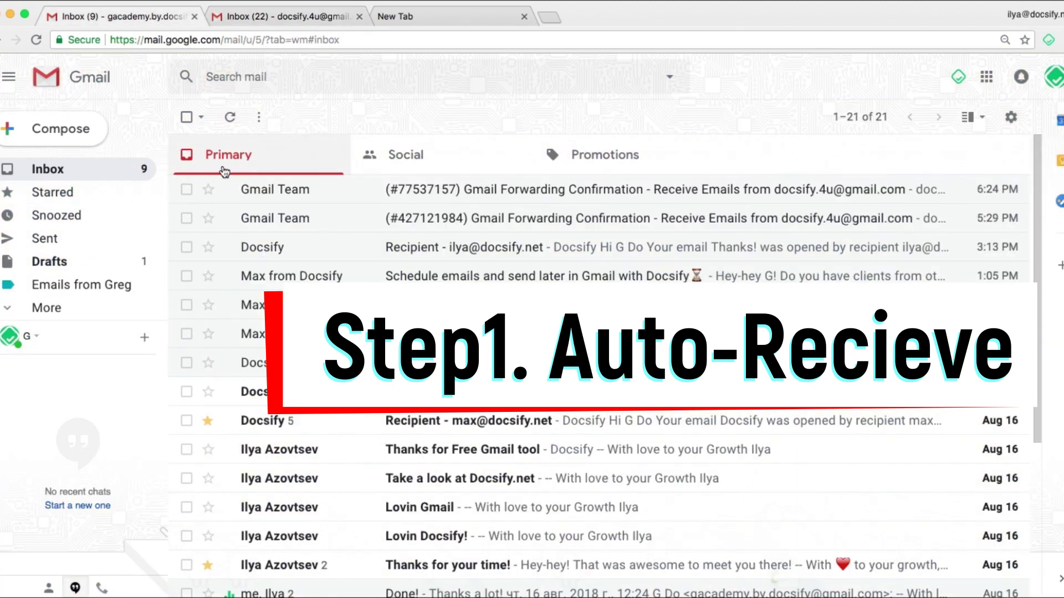
# Open the secondary account's Forwarding and POP/IMAP settings
pyautogui.click(285, 16)
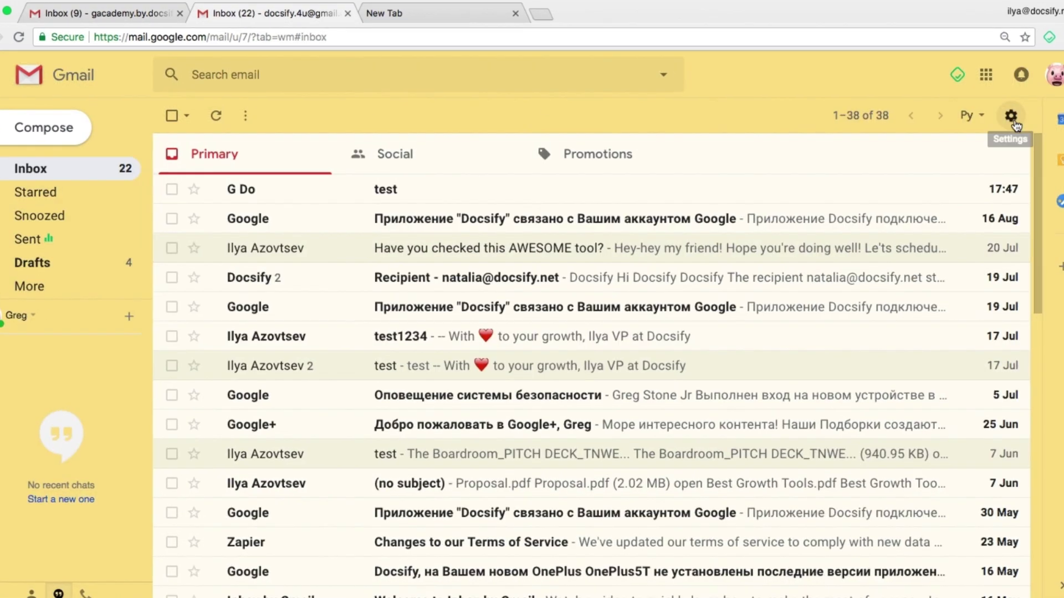
pyautogui.click(1013, 122)
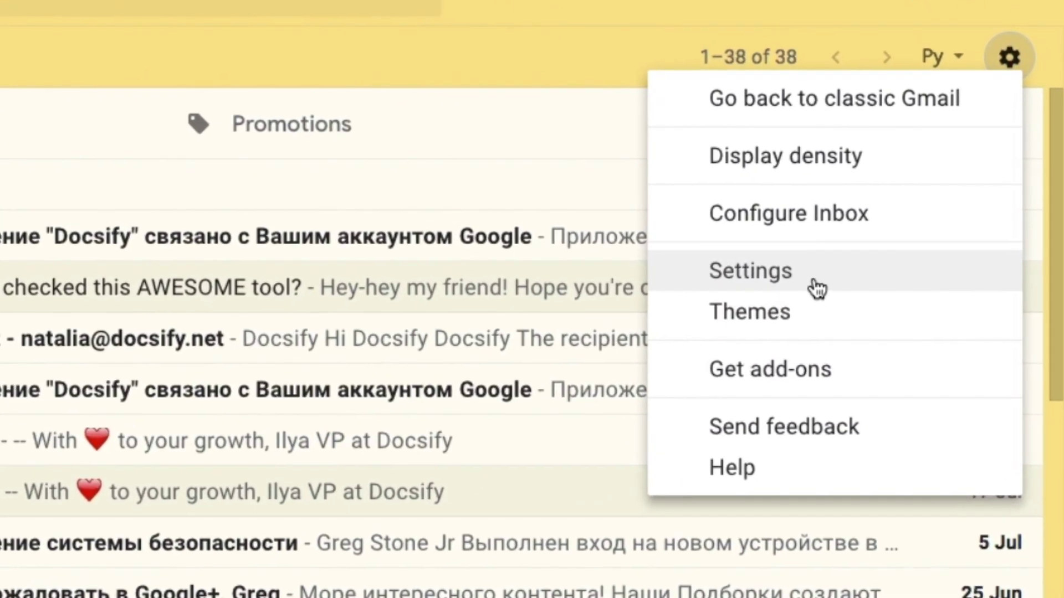
pyautogui.click(899, 251)
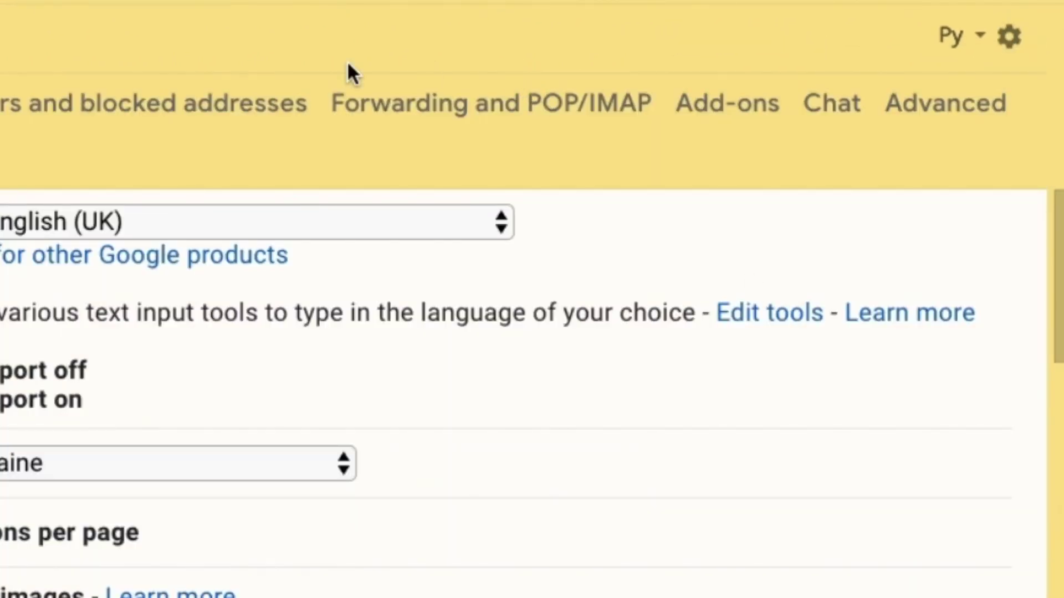
pyautogui.click(507, 106)
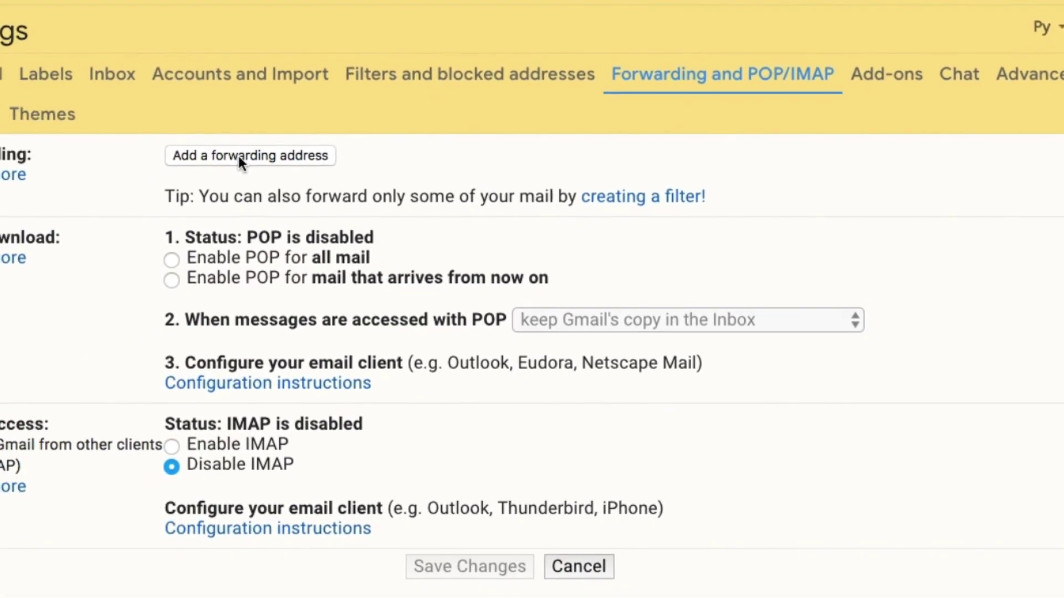
# Paste the main account's address as a new forwarding address and approve forwarding to it
pyautogui.click(239, 157)
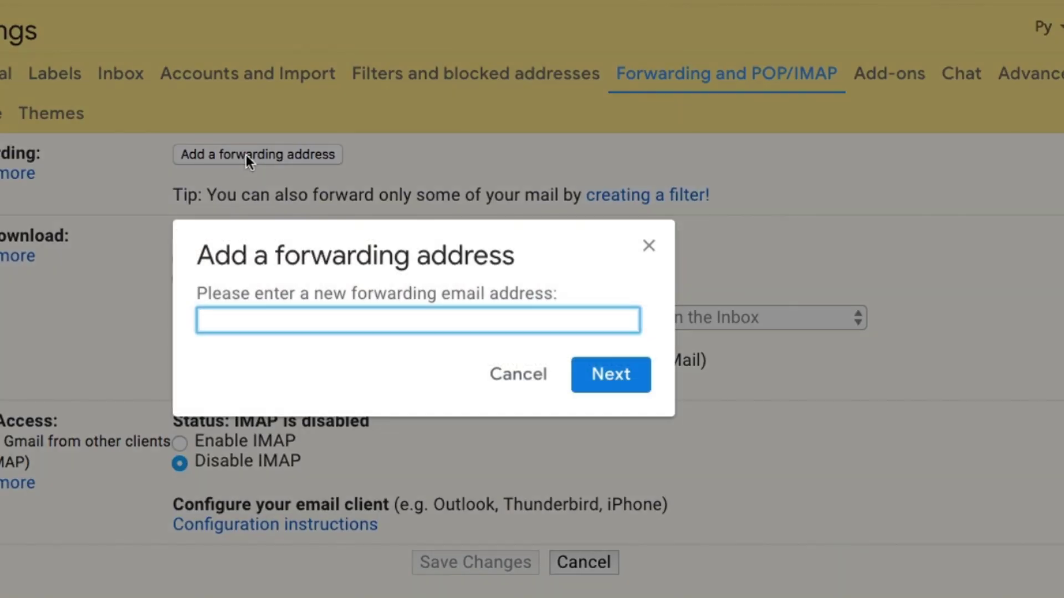
pyautogui.press('super+v')
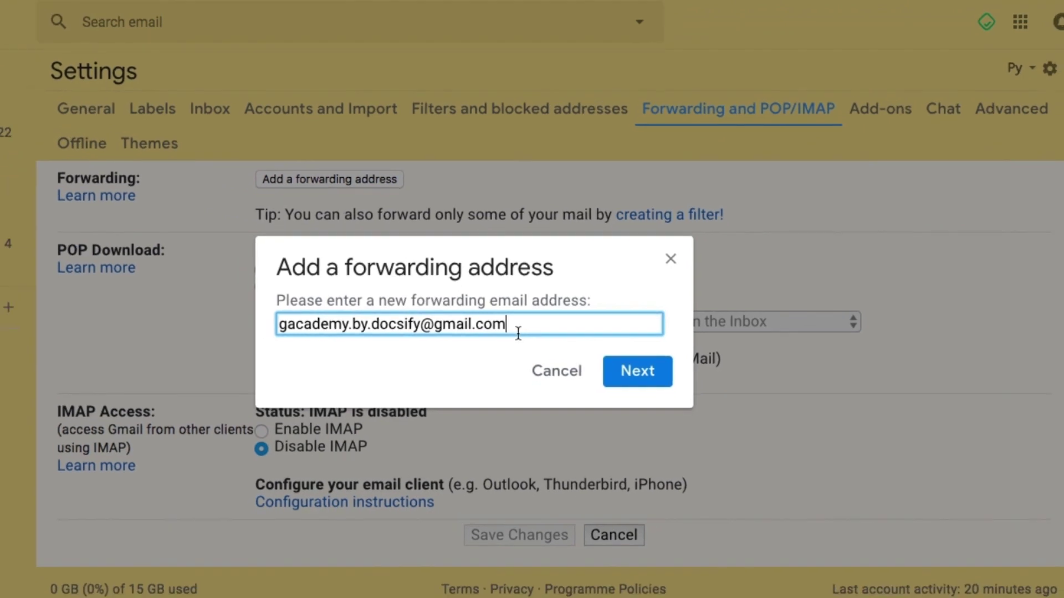
pyautogui.click(642, 371)
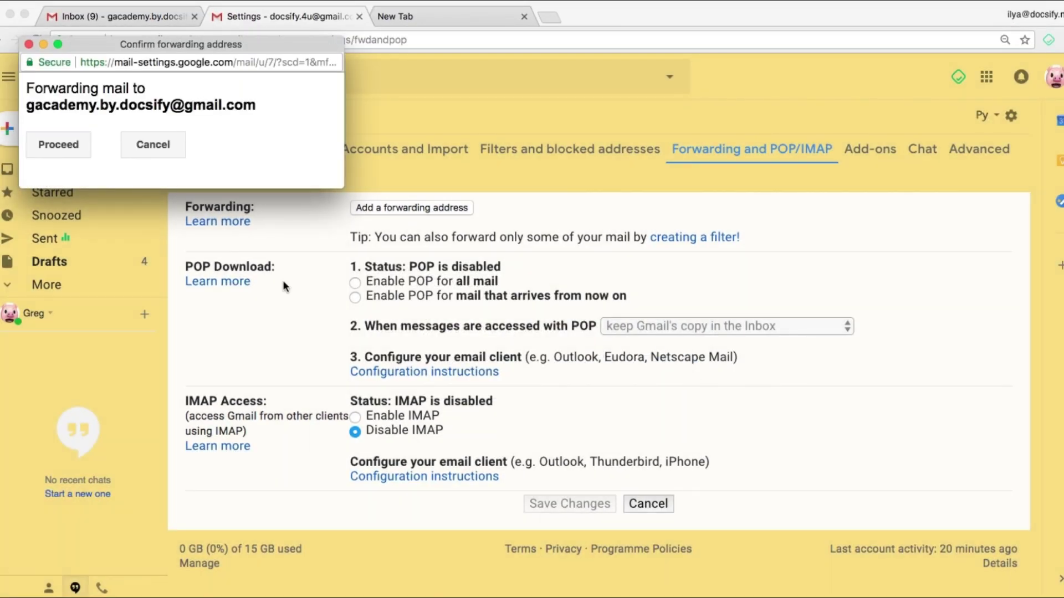
pyautogui.click(58, 144)
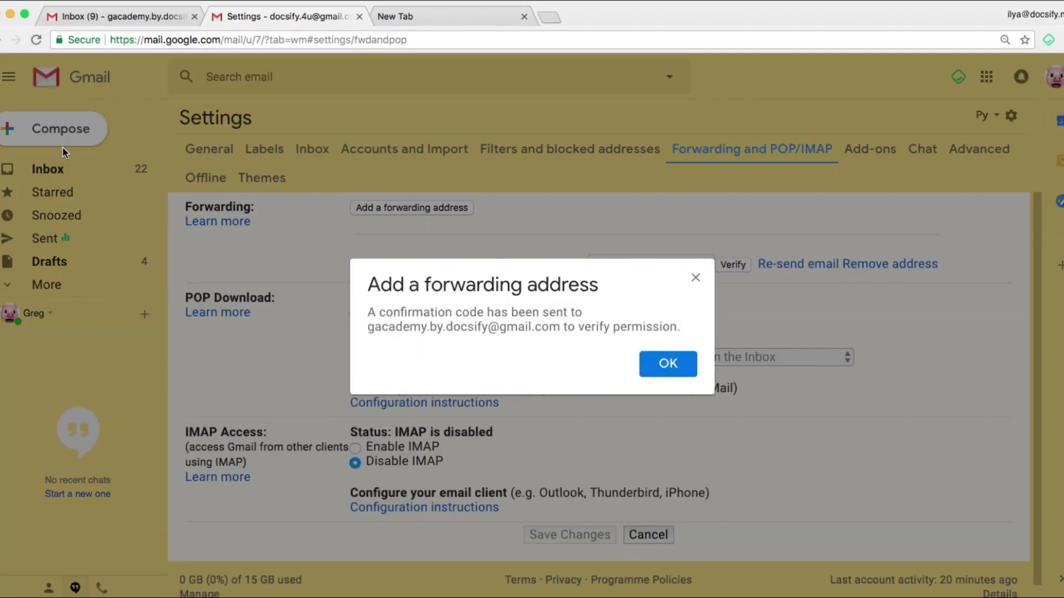
# Confirm forwarding via the main account's Gmail Forwarding Confirmation email, then return to the secondary tab
pyautogui.click(657, 361)
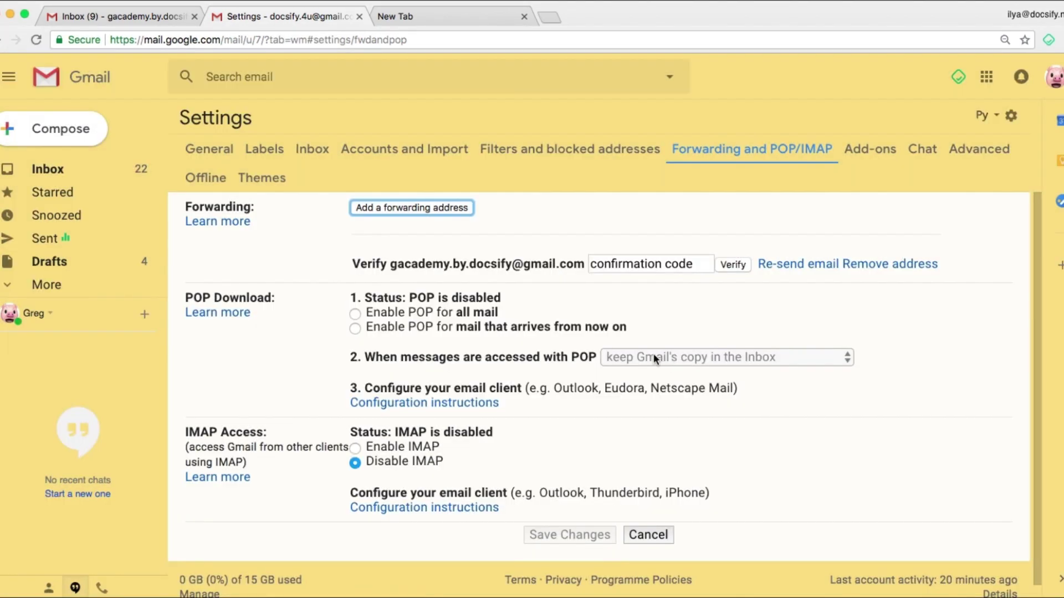
pyautogui.click(166, 19)
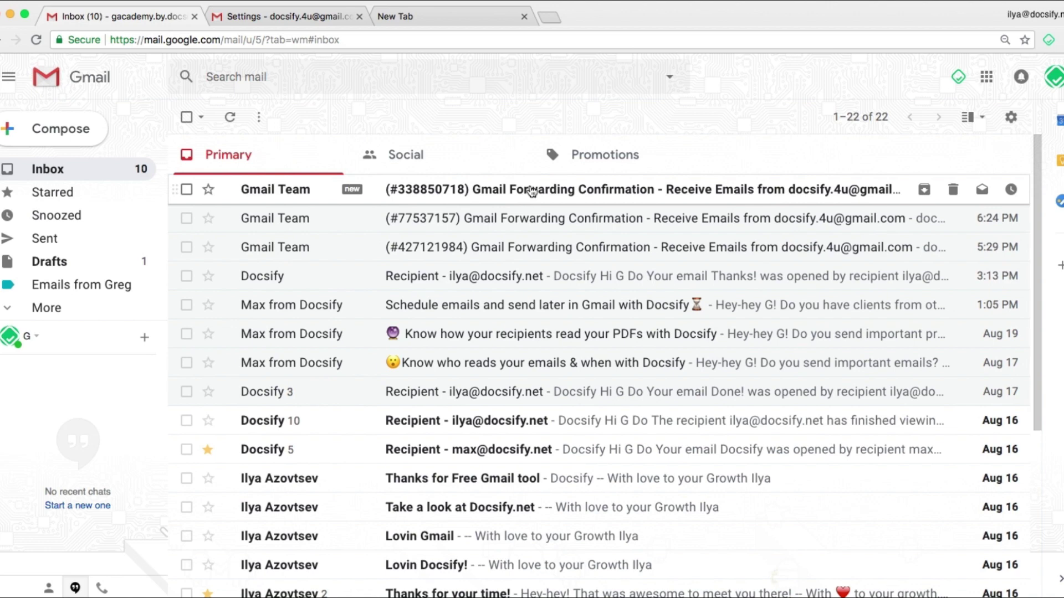
pyautogui.click(696, 198)
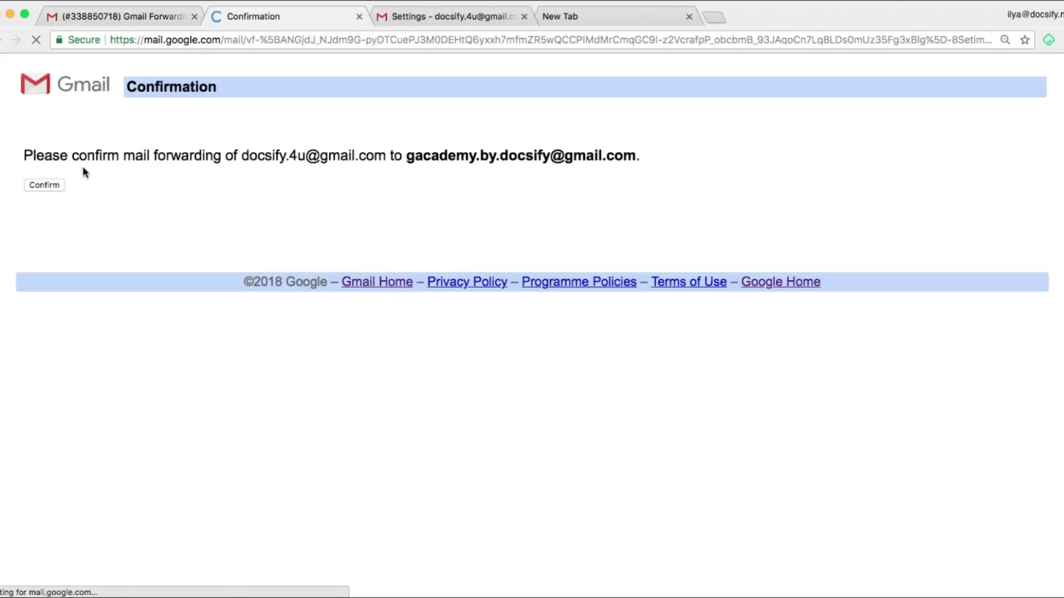
pyautogui.click(359, 21)
pyautogui.click(313, 23)
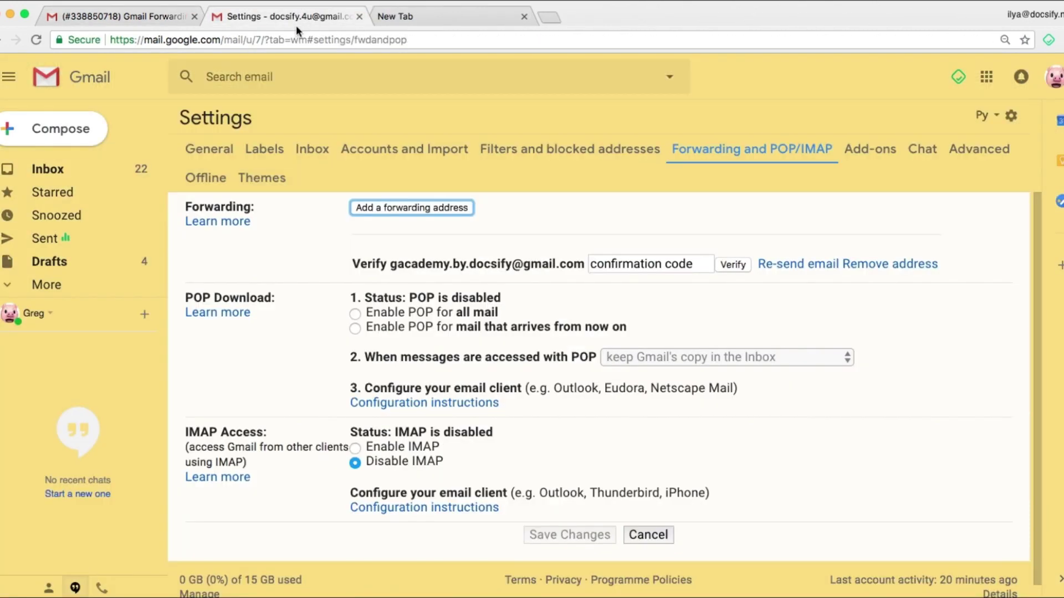
# In Forwarding and POP/IMAP settings, select 'Forward a copy of incoming mail to' the main address
pyautogui.click(119, 182)
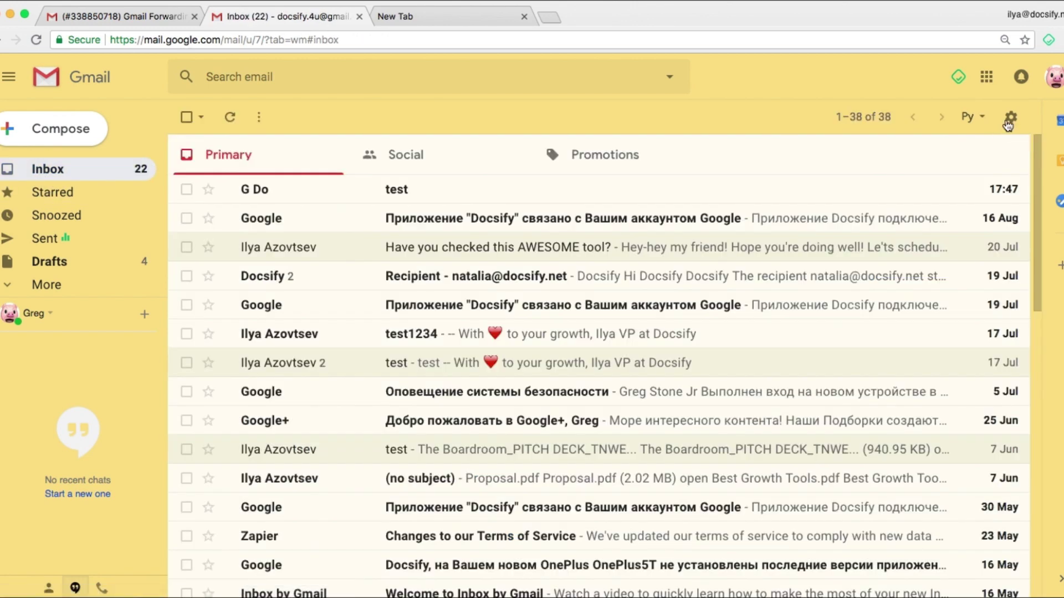
pyautogui.click(1011, 116)
pyautogui.click(916, 234)
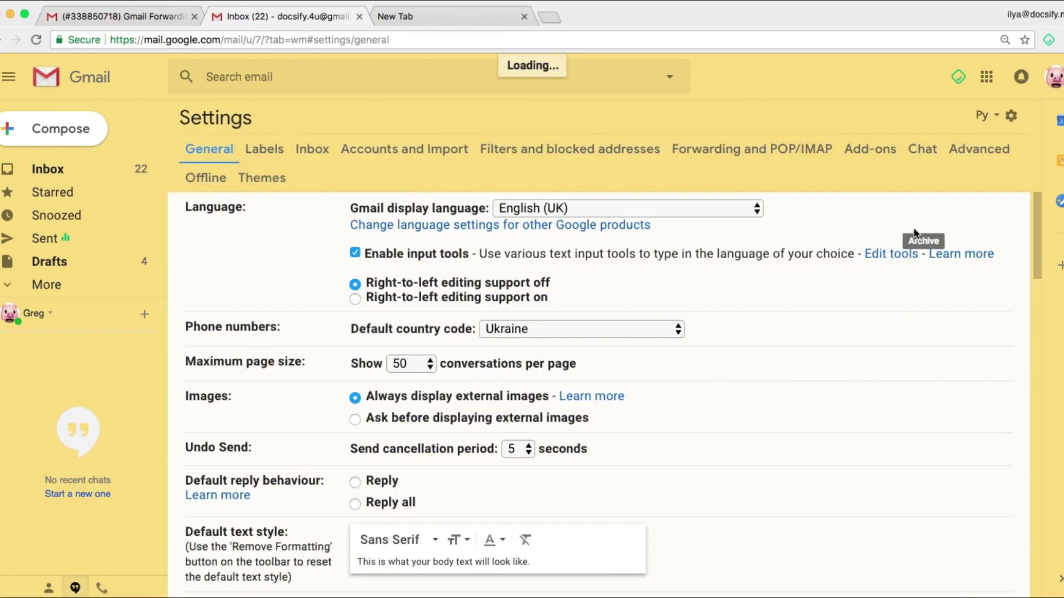
pyautogui.click(771, 152)
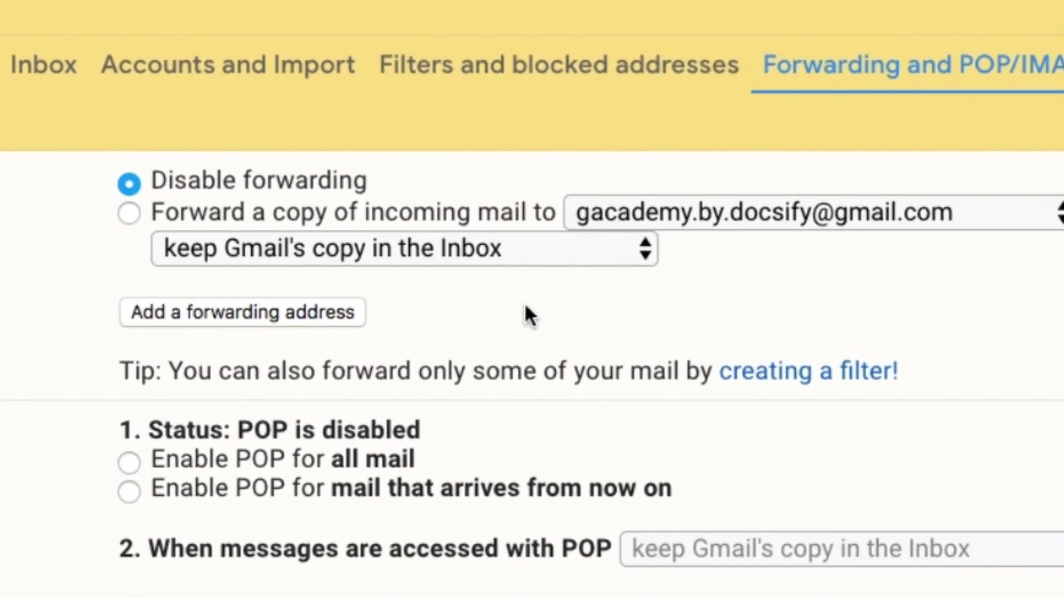
pyautogui.moveTo(390, 177); pyautogui.dragTo(212, 171)
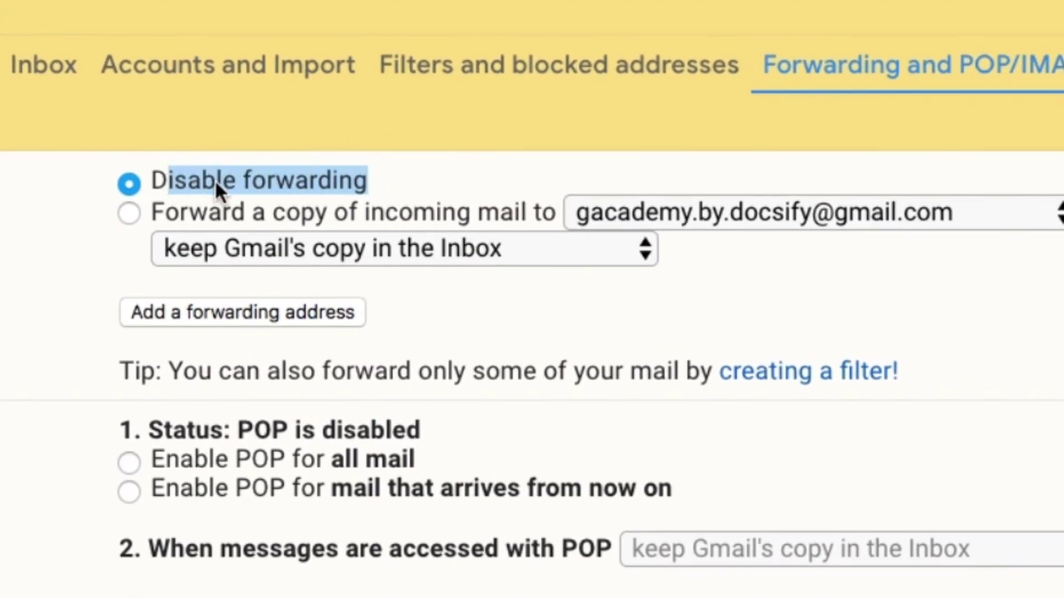
pyautogui.moveTo(499, 206); pyautogui.dragTo(174, 213)
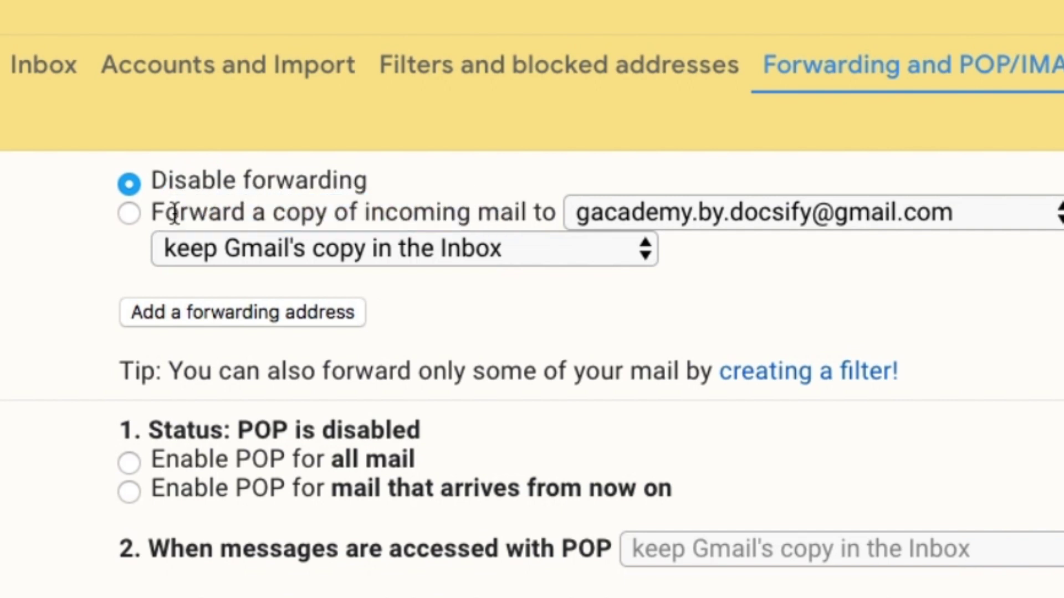
pyautogui.click(130, 212)
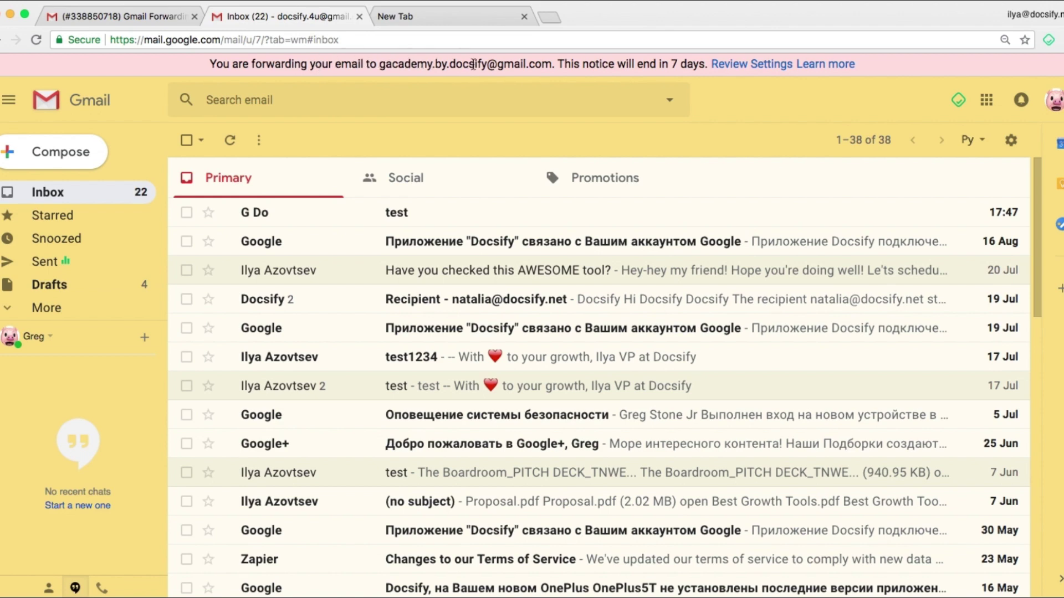
# Check the forwarding address in the notice, then return to the main account's inbox list
pyautogui.moveTo(389, 64); pyautogui.dragTo(503, 64)
pyautogui.click(516, 65)
pyautogui.click(161, 21)
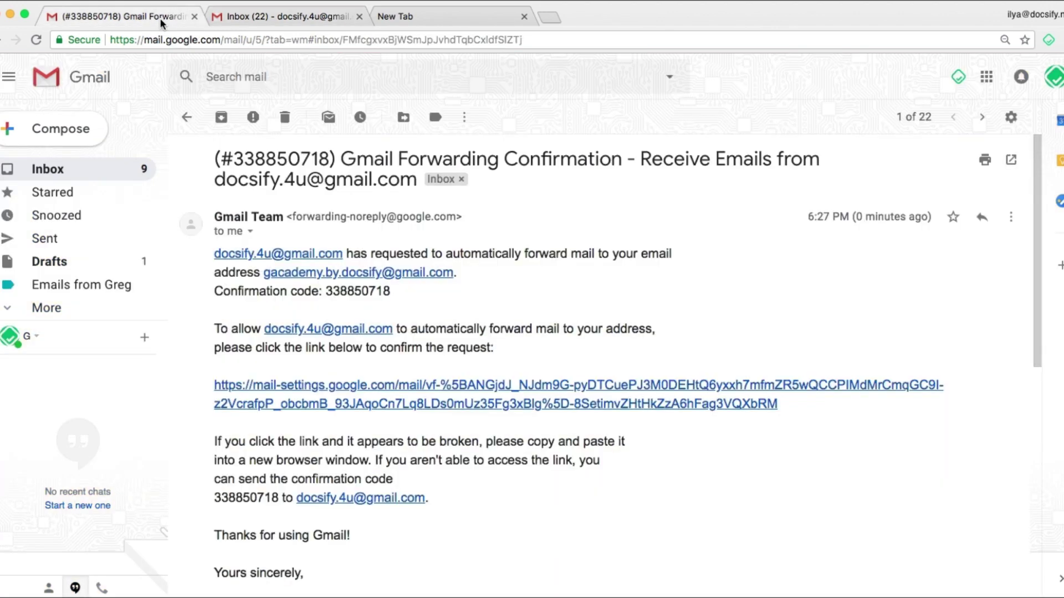
pyautogui.click(53, 167)
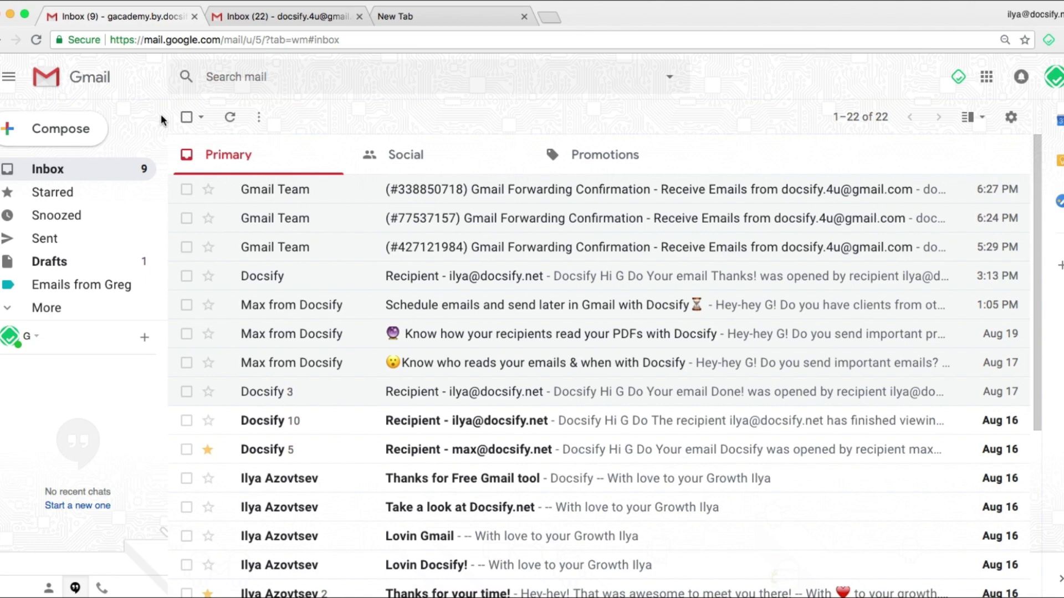
pyautogui.click(264, 18)
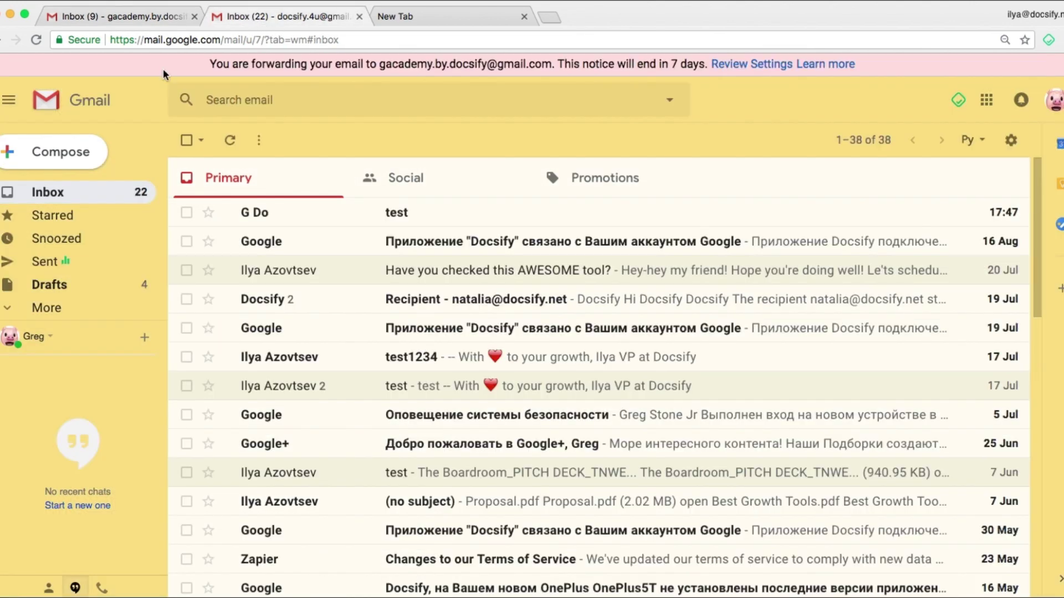
pyautogui.click(125, 12)
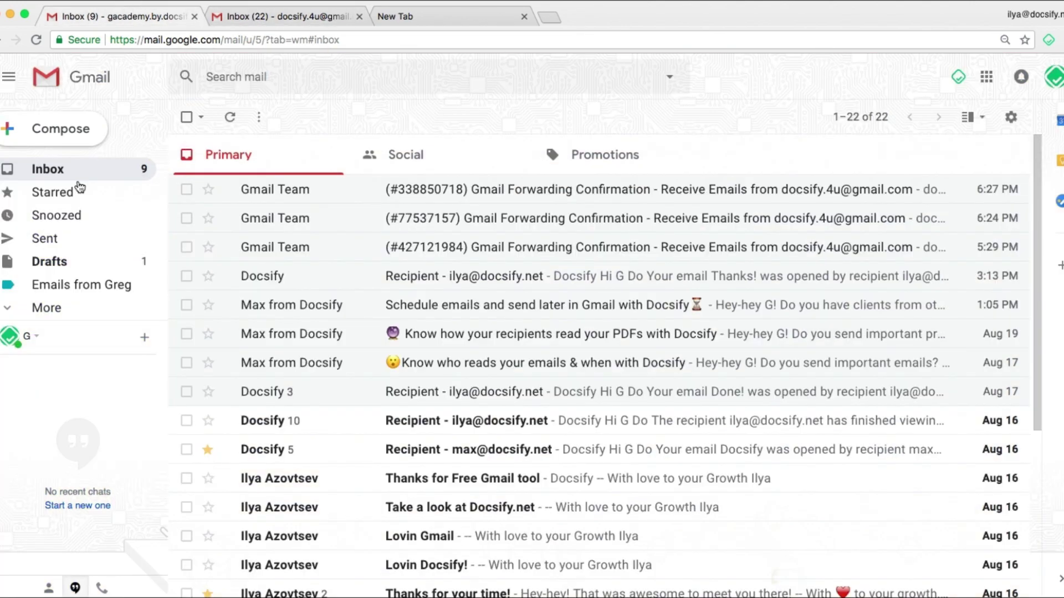
# View the 'Emails from Greg' label, then open the main account's full settings page
pyautogui.click(73, 282)
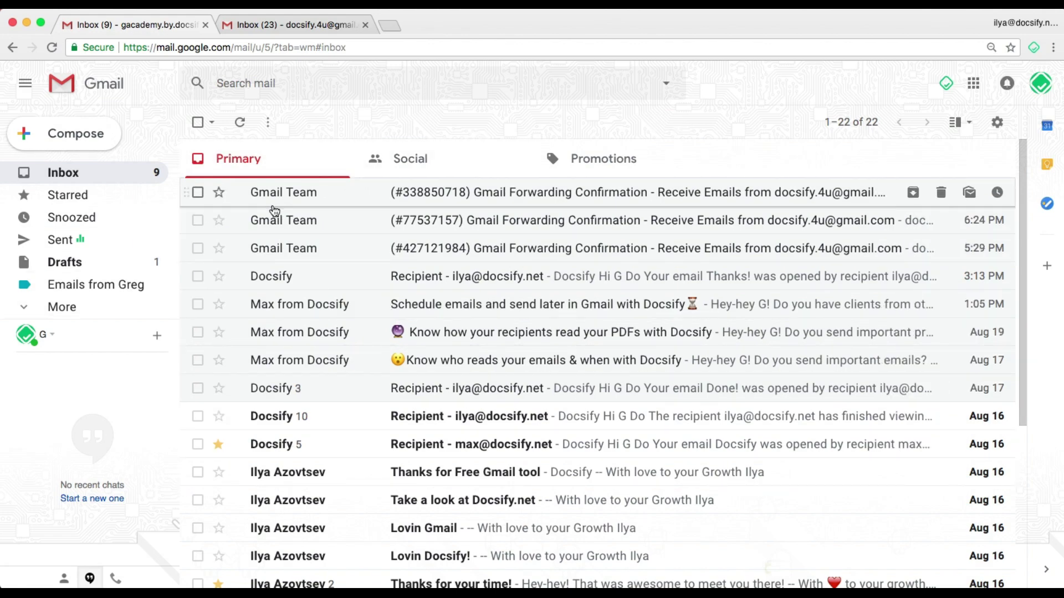
pyautogui.click(90, 124)
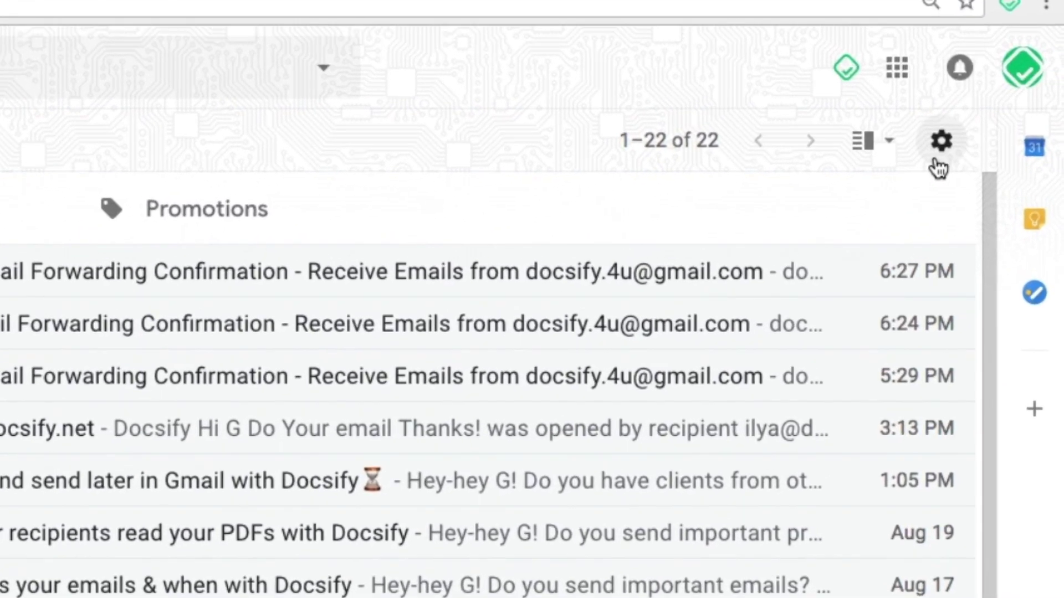
pyautogui.click(1001, 121)
pyautogui.click(874, 253)
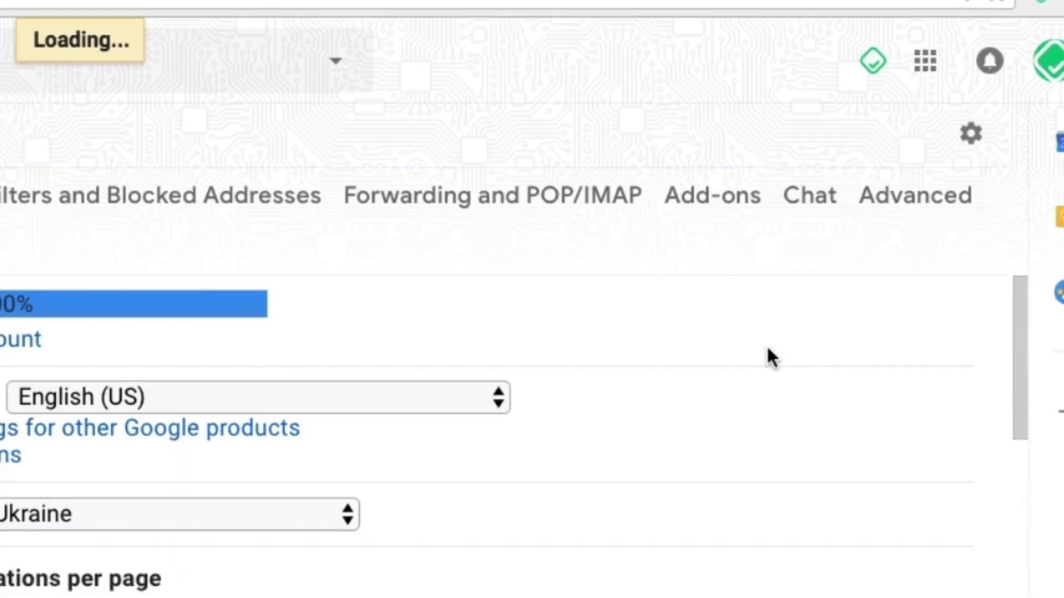
# In Accounts and Import, add the secondary address with a new display name and send its verification
pyautogui.click(214, 166)
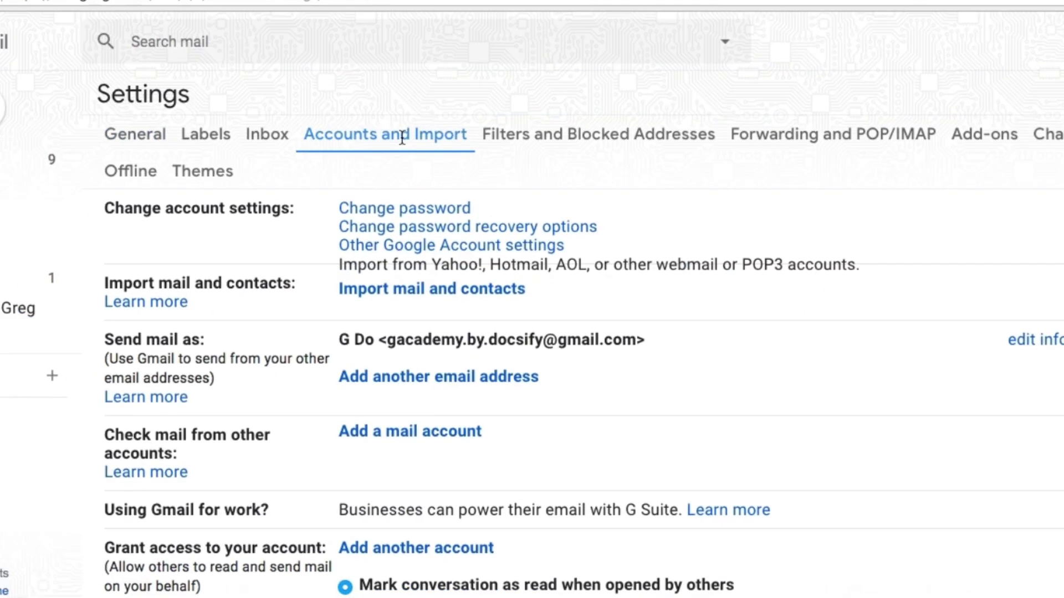
pyautogui.click(396, 377)
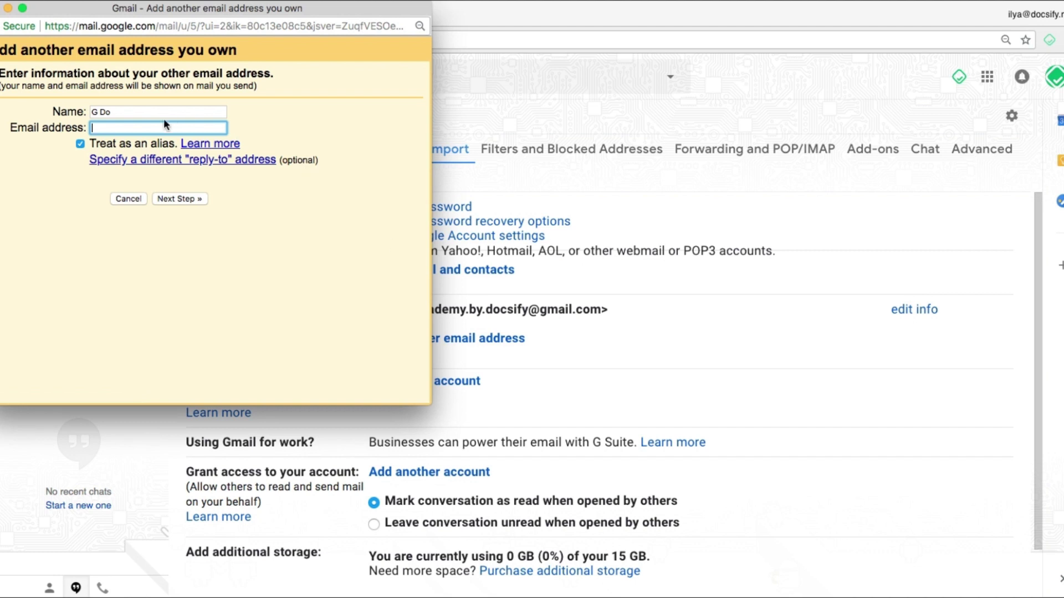
pyautogui.click(165, 124)
pyautogui.click(143, 144)
pyautogui.click(66, 111)
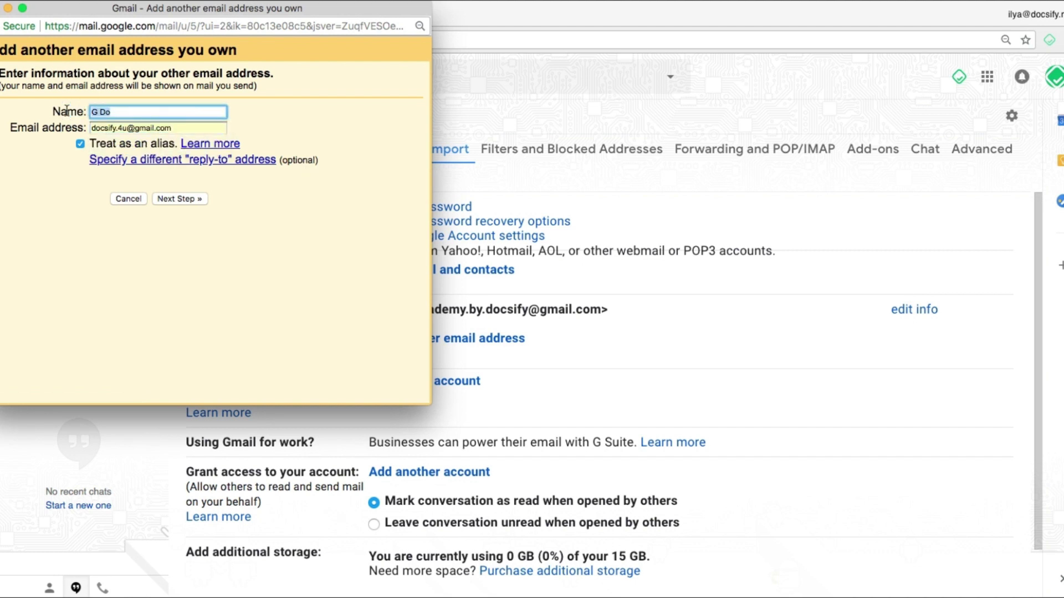
pyautogui.write('Greg')
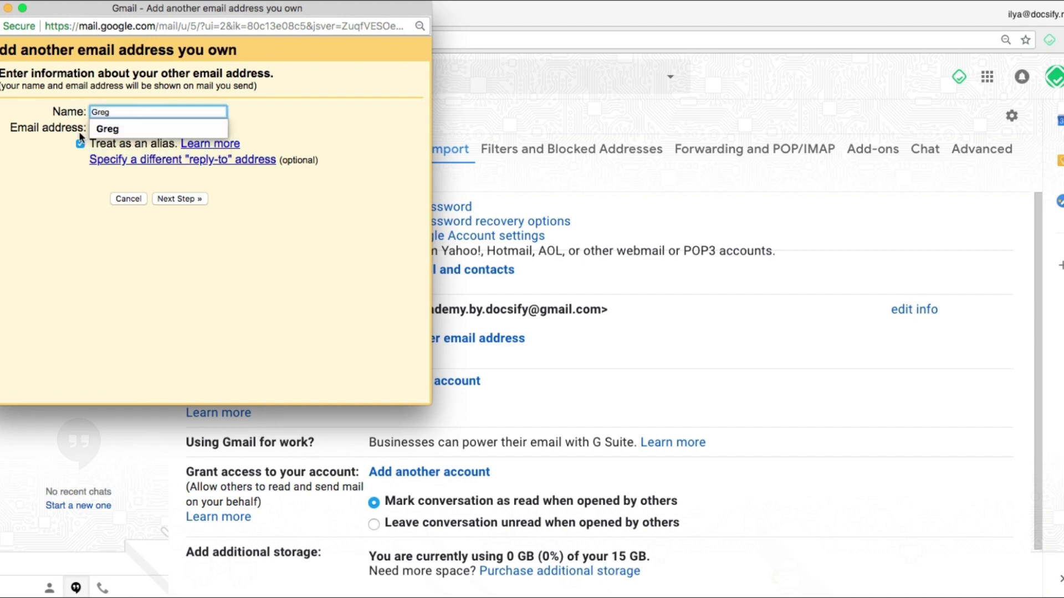
pyautogui.click(83, 200)
pyautogui.click(165, 199)
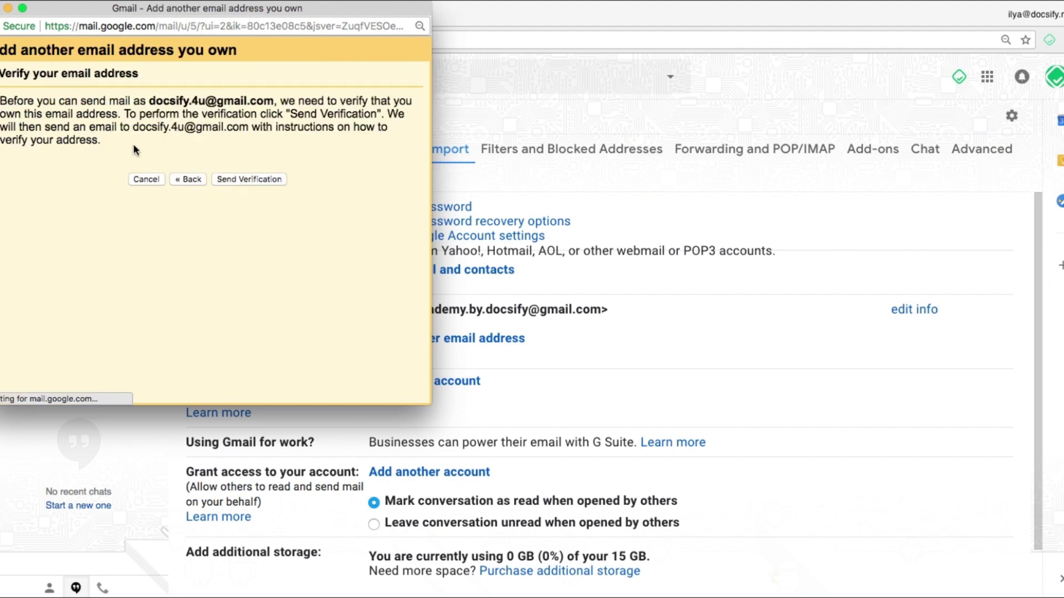
pyautogui.click(228, 179)
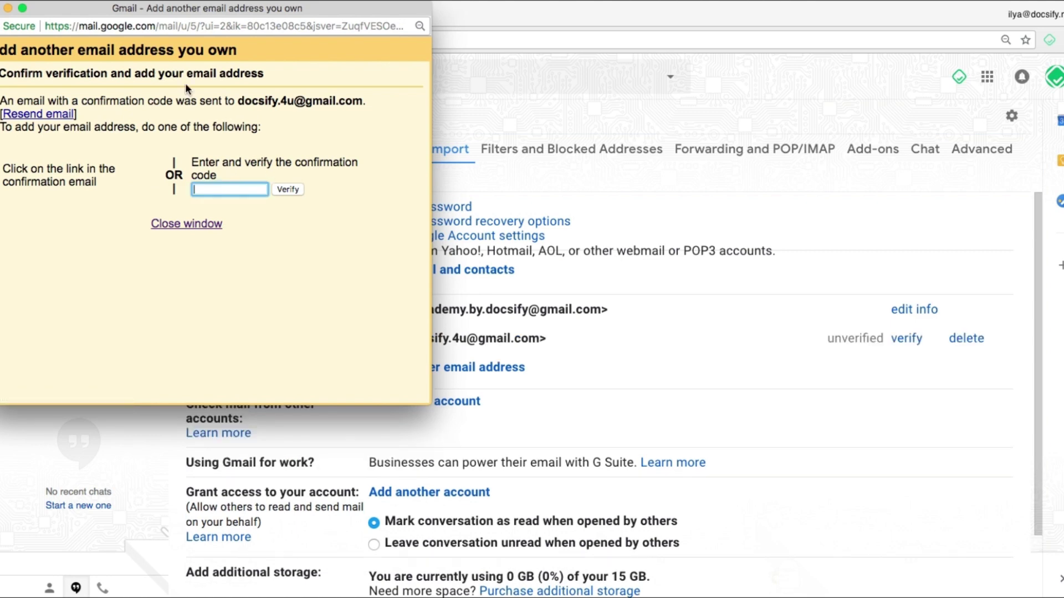
pyautogui.click(5, 7)
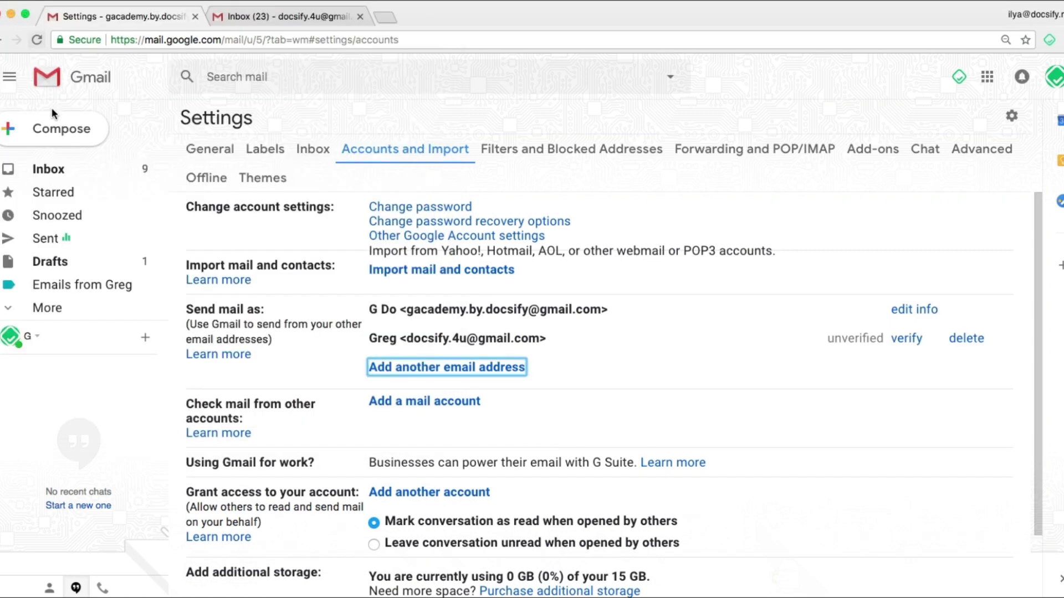
# Open the send-as confirmation email in the inbox and follow its confirmation link
pyautogui.click(56, 167)
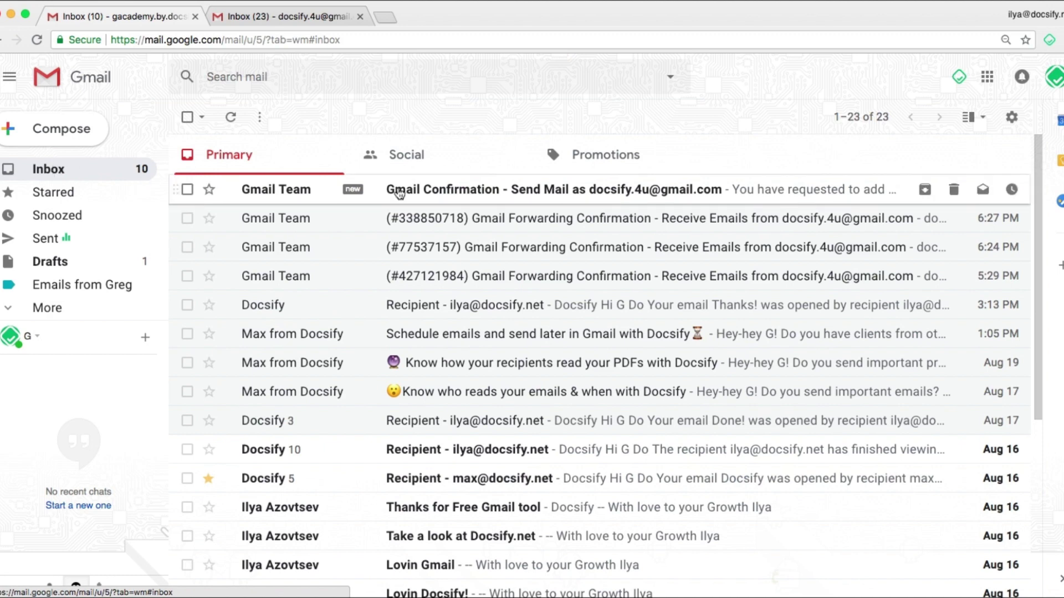
pyautogui.click(480, 189)
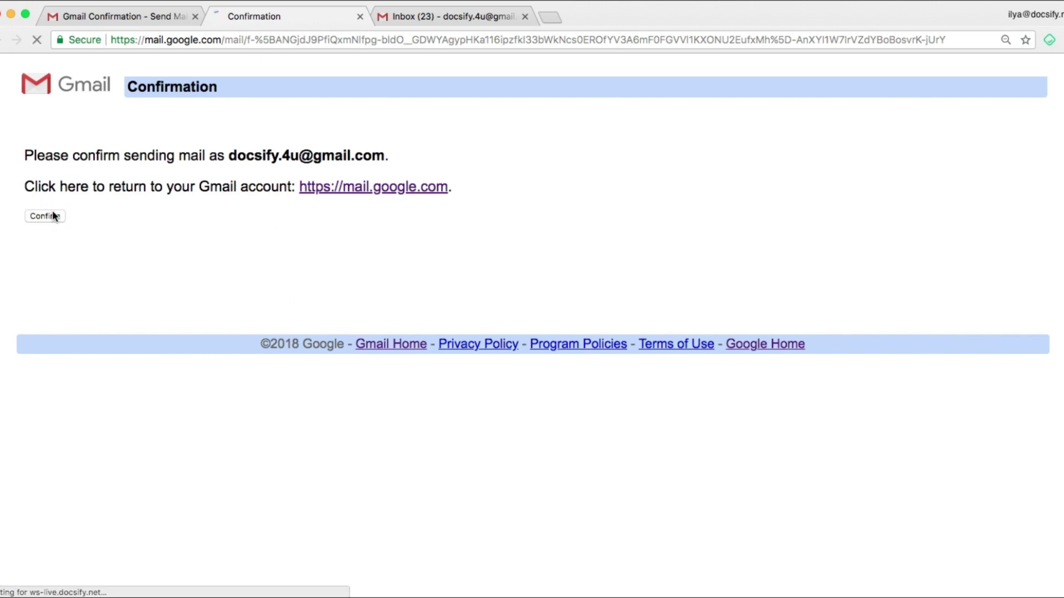
pyautogui.click(145, 18)
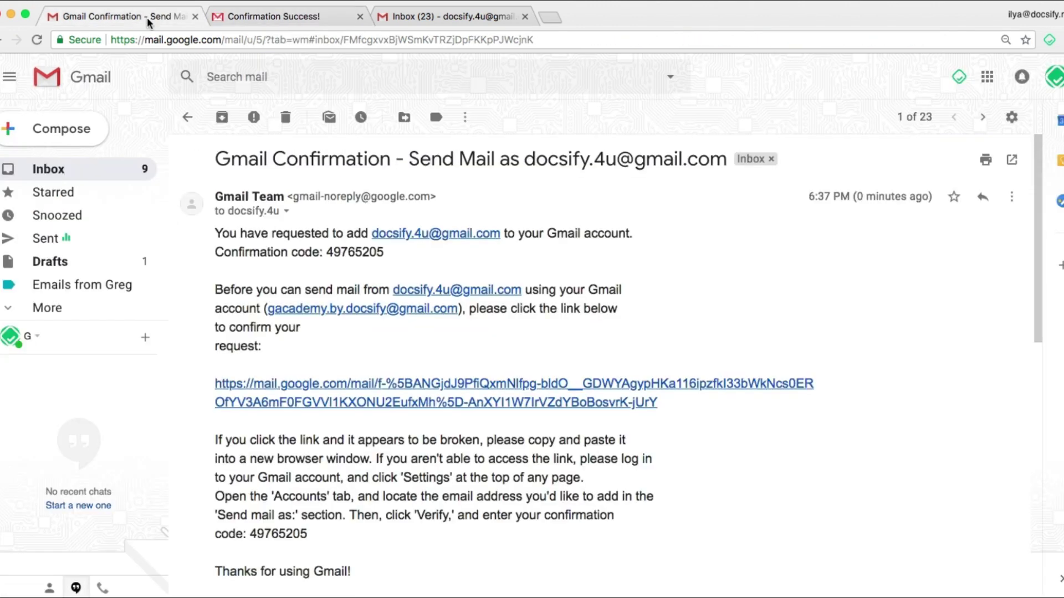
pyautogui.click(1012, 116)
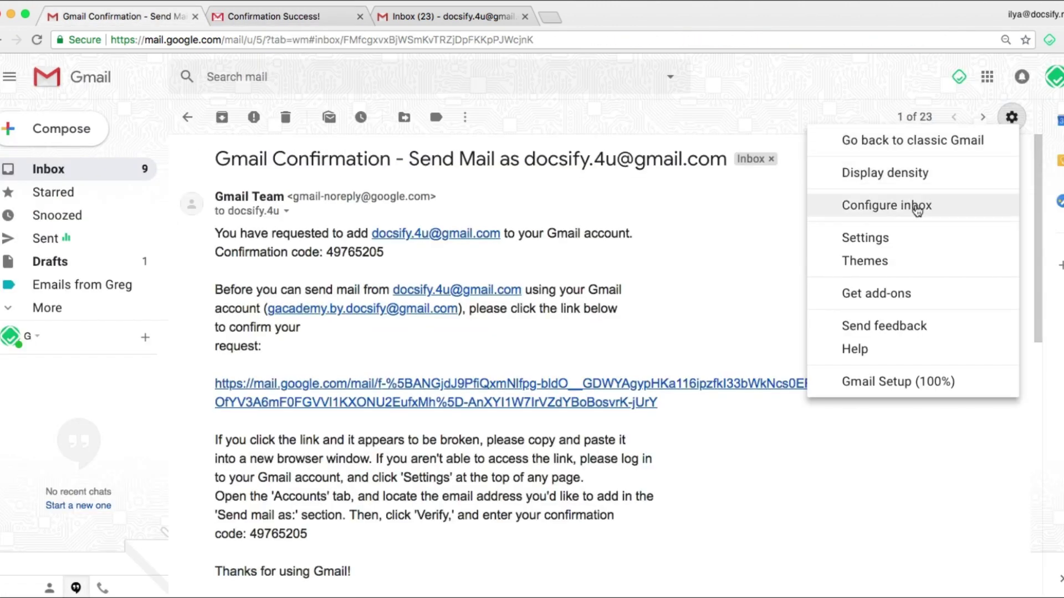
# In Accounts and Import, make the main address the default sender and always reply from it
pyautogui.click(893, 232)
pyautogui.click(405, 149)
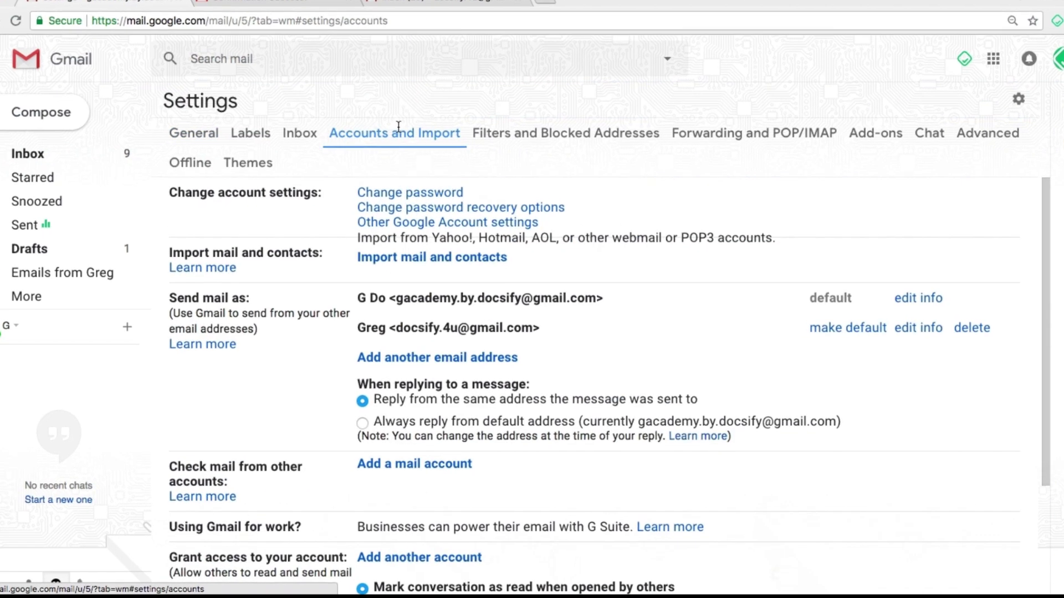
pyautogui.moveTo(337, 234); pyautogui.dragTo(566, 238)
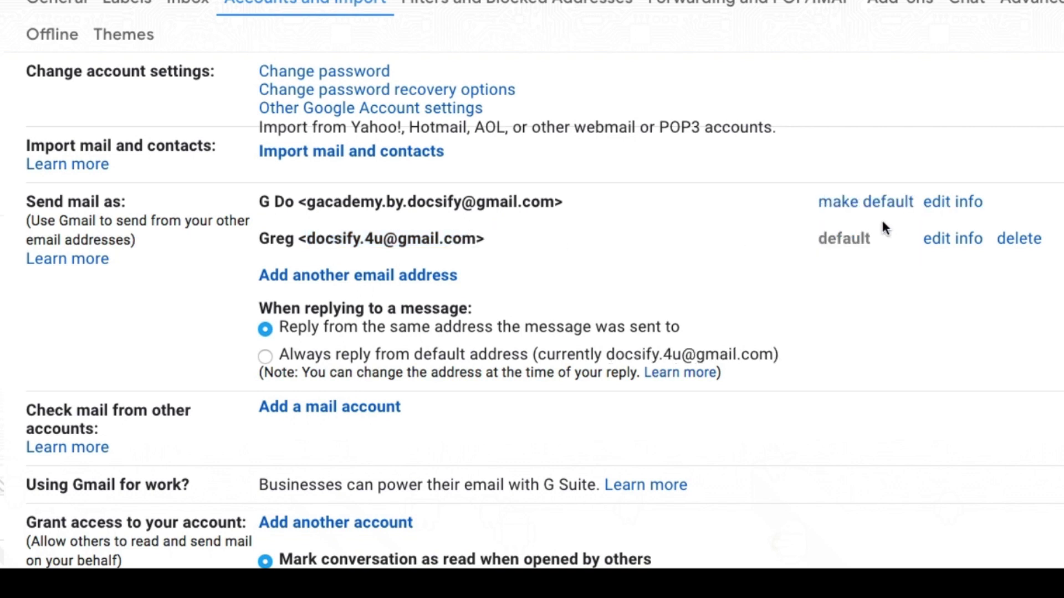
pyautogui.click(868, 206)
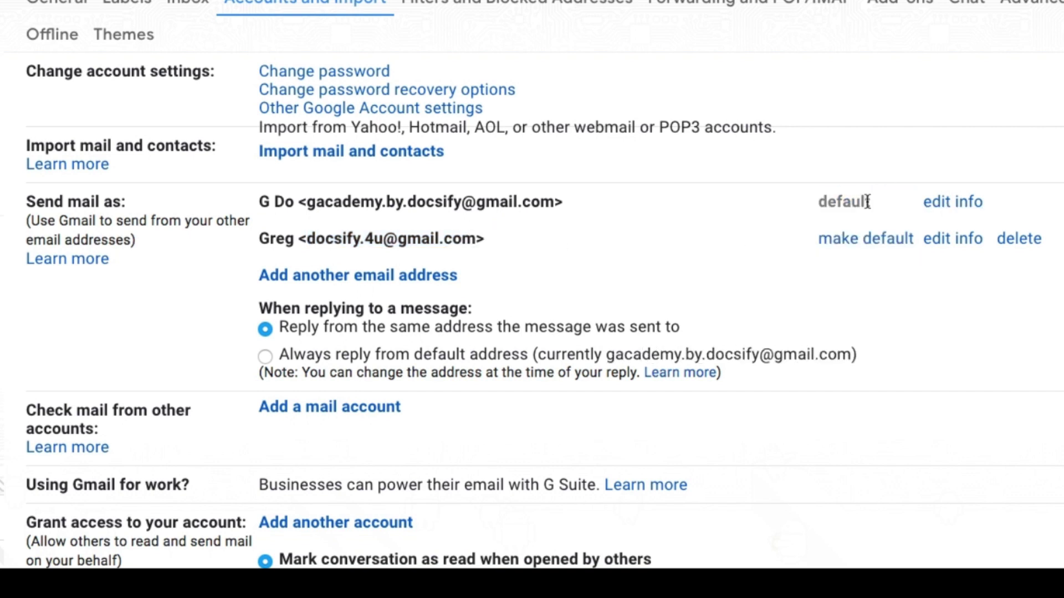
pyautogui.click(265, 357)
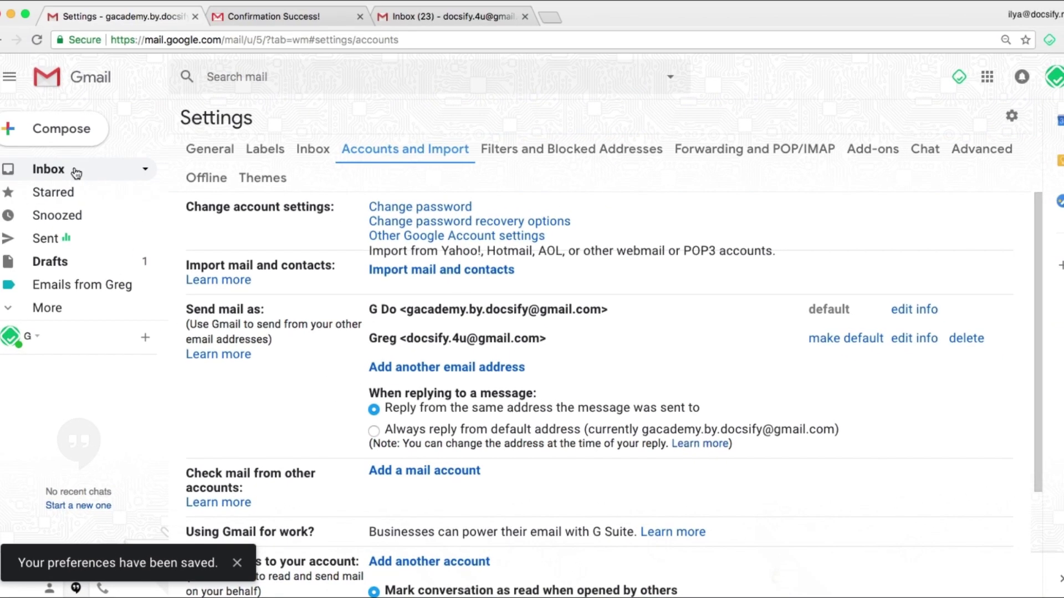
# Compose a new message, switch From to the secondary address, then back to the main address
pyautogui.click(77, 172)
pyautogui.click(73, 136)
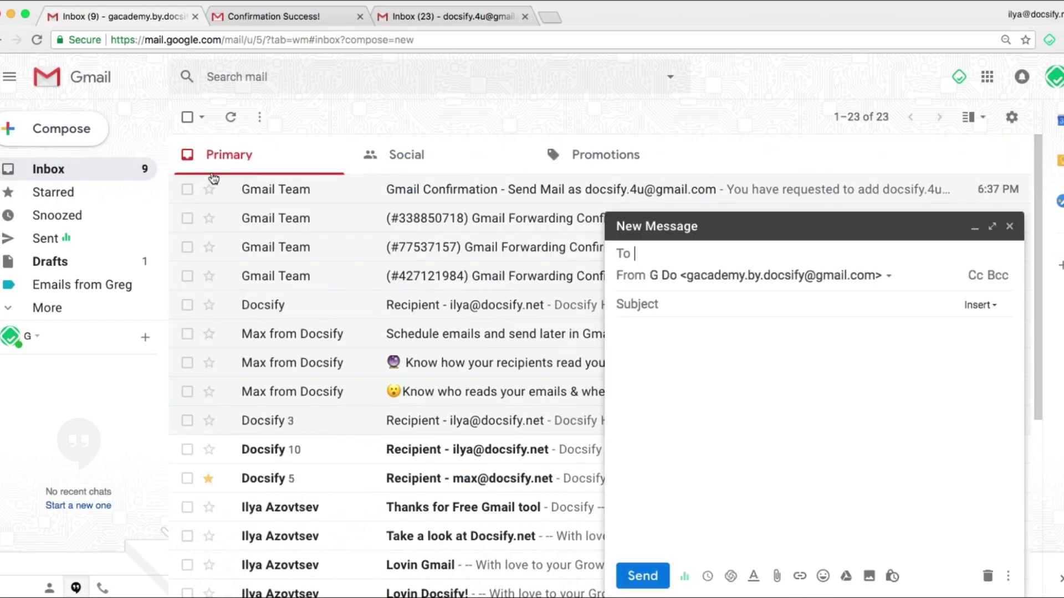
pyautogui.click(738, 282)
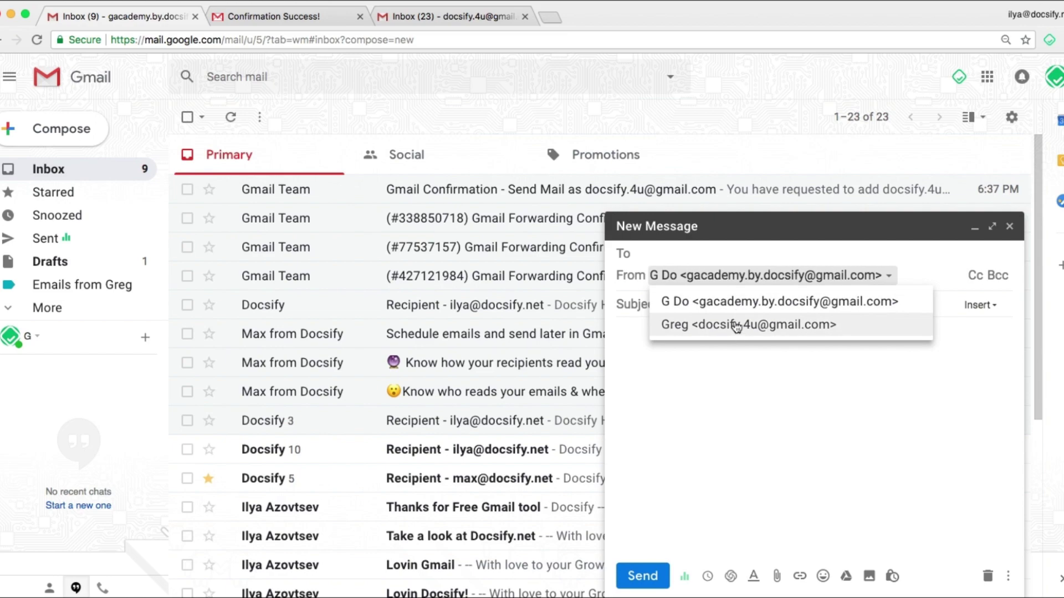
pyautogui.click(735, 326)
pyautogui.click(732, 278)
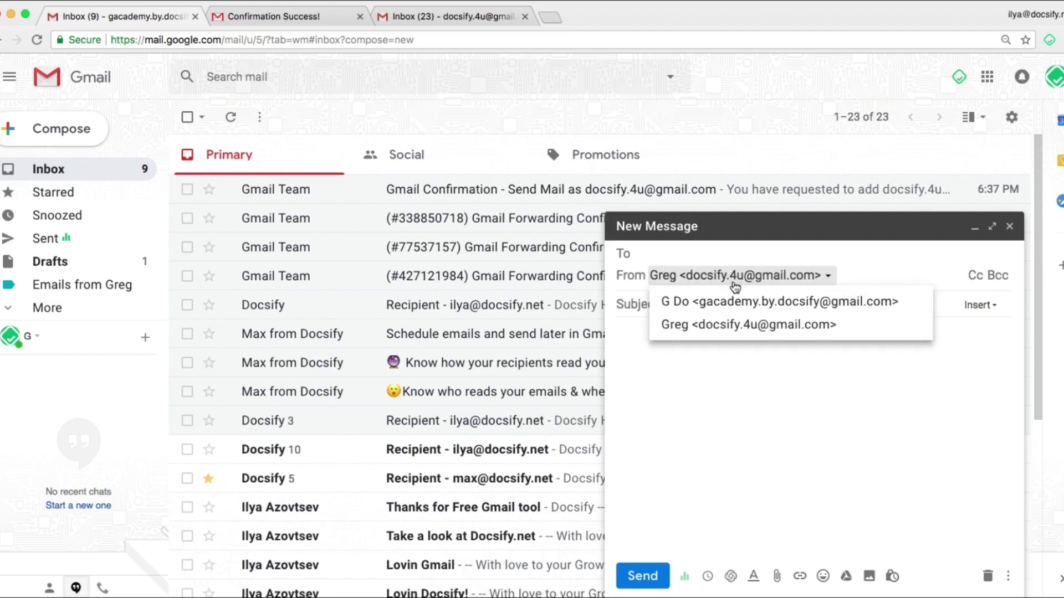
pyautogui.click(729, 300)
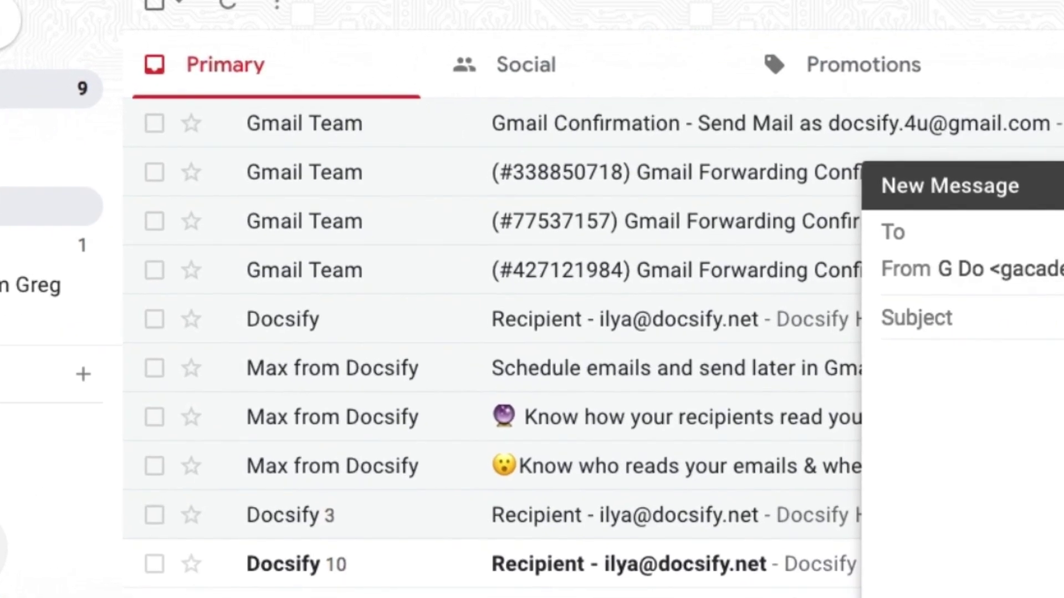
pyautogui.click(13, 229)
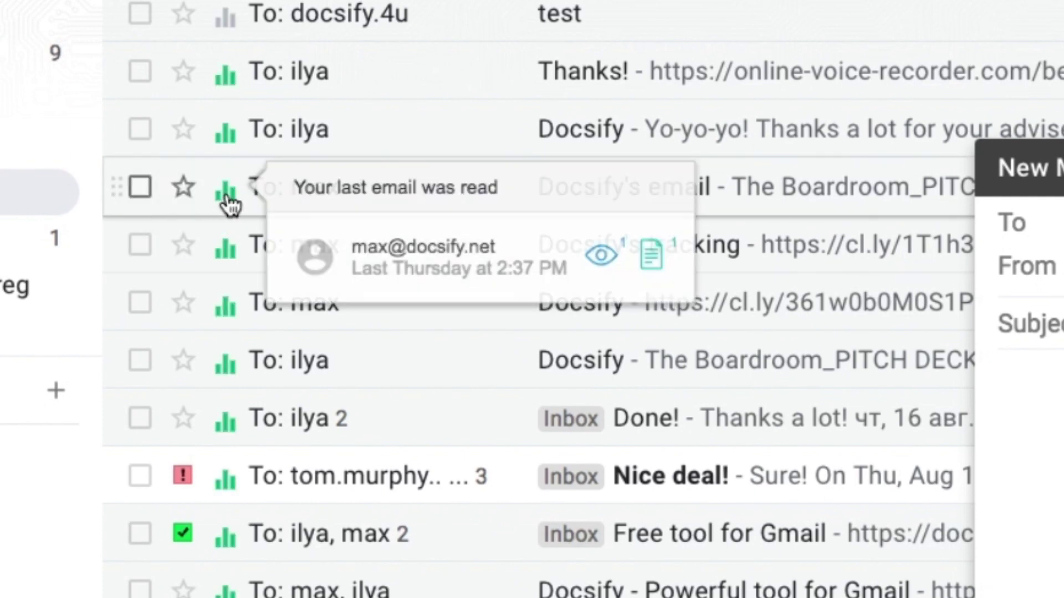
# Review read-tracking status of the 11 Sent messages, then start writing the new message body
pyautogui.moveTo(230, 252)
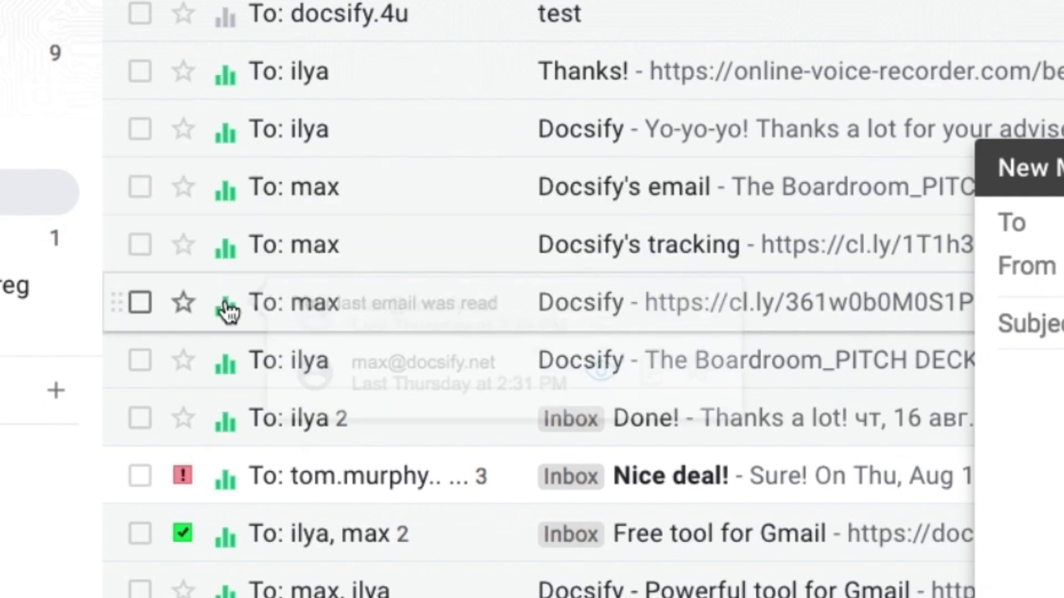
pyautogui.moveTo(223, 363)
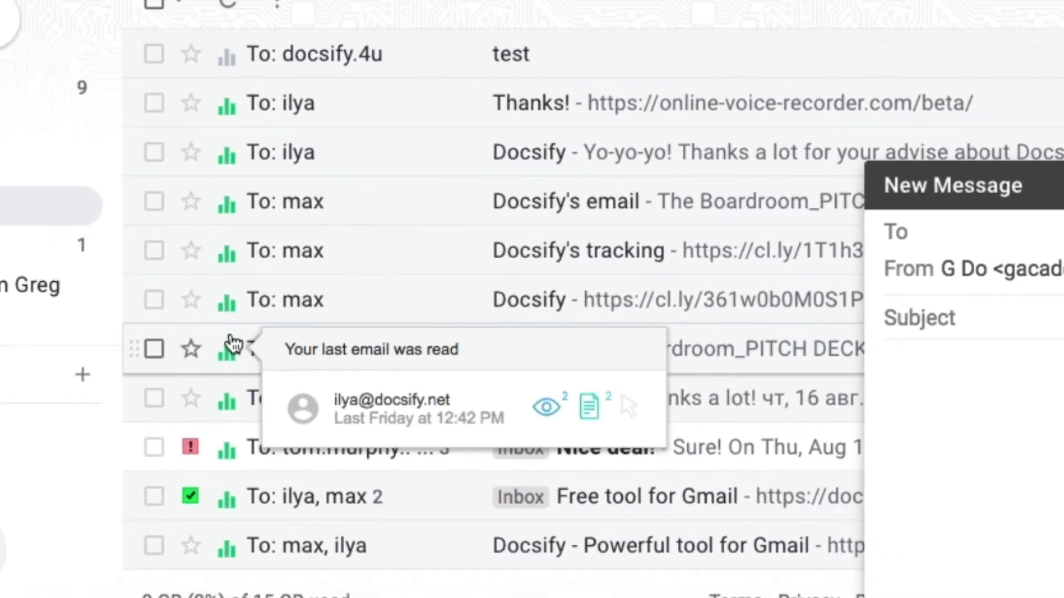
pyautogui.click(685, 325)
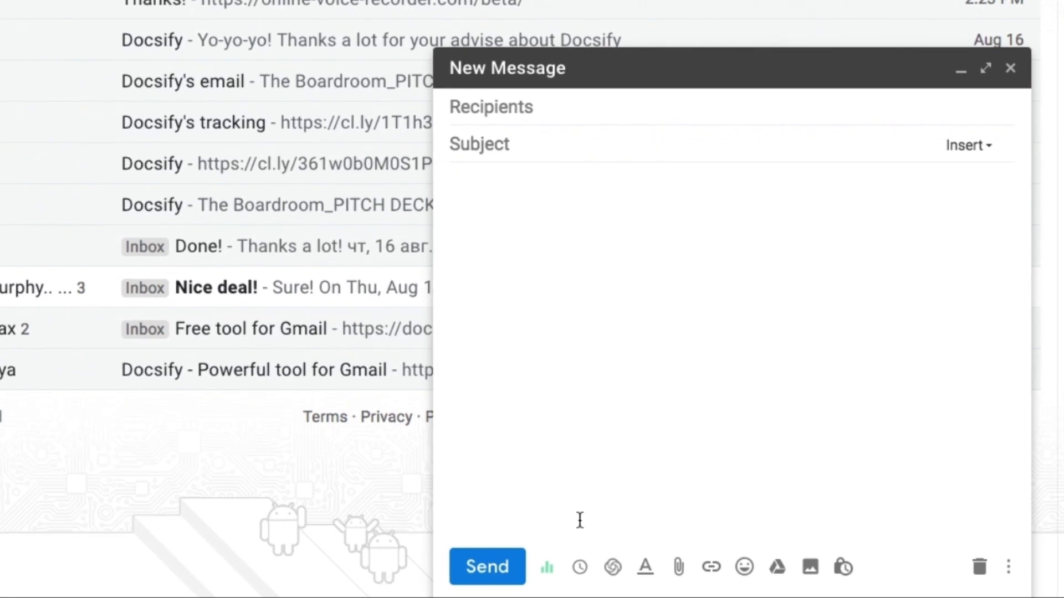
# Insert Docsify's 'Found the best tool for Gmail' template into the draft
pyautogui.click(578, 563)
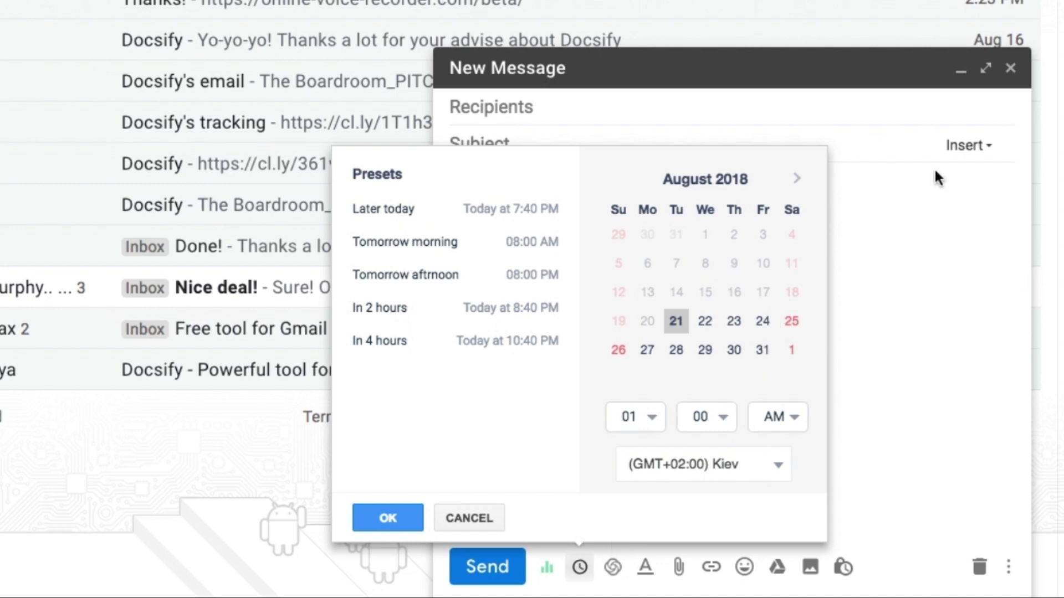
pyautogui.click(965, 146)
pyautogui.click(965, 146)
pyautogui.click(866, 225)
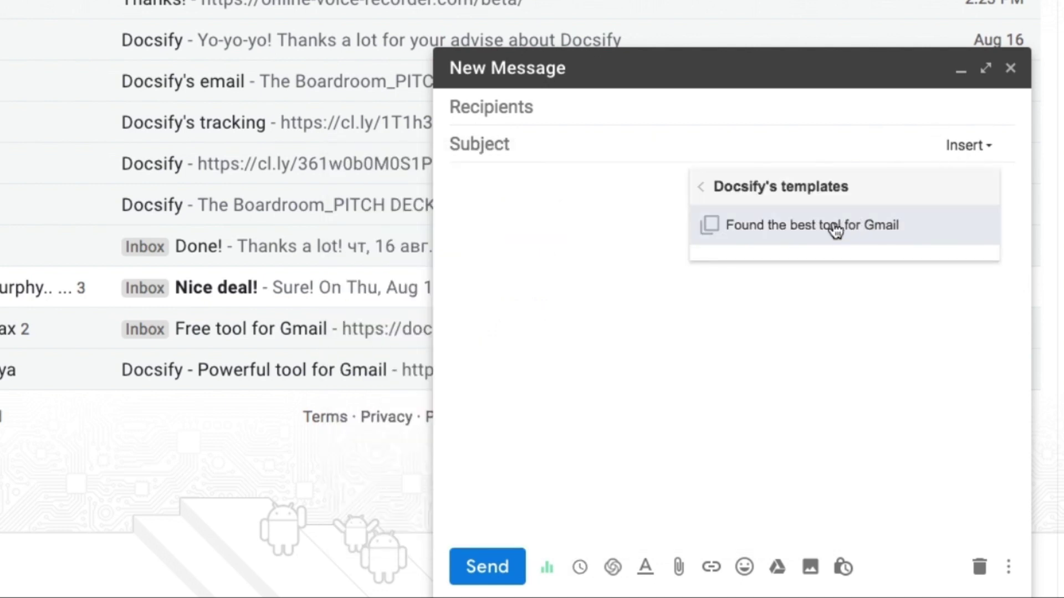
pyautogui.click(832, 223)
# Place the caret after 'Hey there!' and keep open and attachment tracking enabled
pyautogui.moveTo(716, 206); pyautogui.dragTo(553, 131)
pyautogui.click(553, 131)
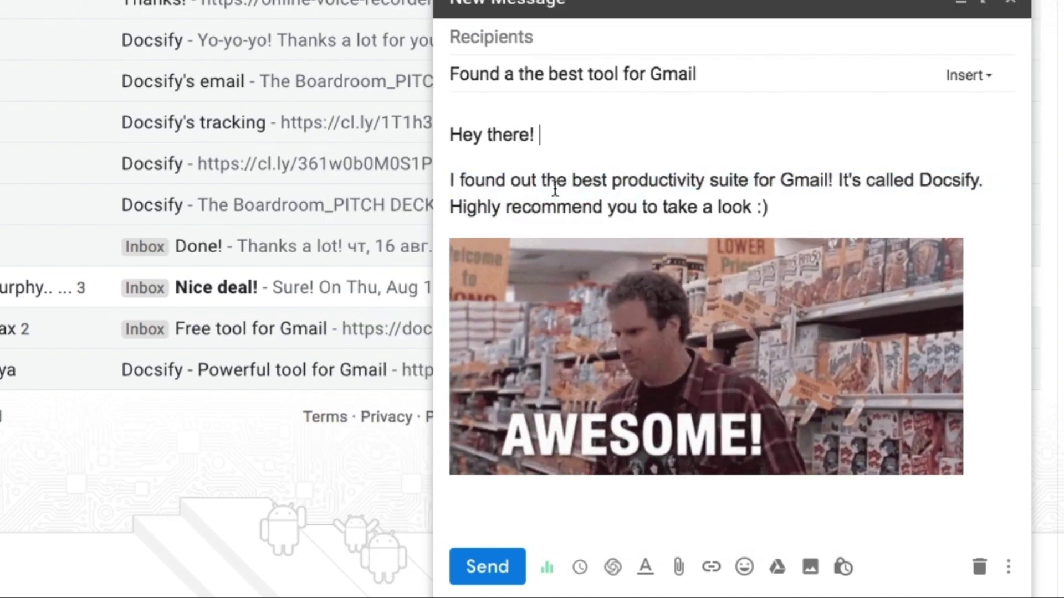
pyautogui.click(547, 567)
pyautogui.click(545, 454)
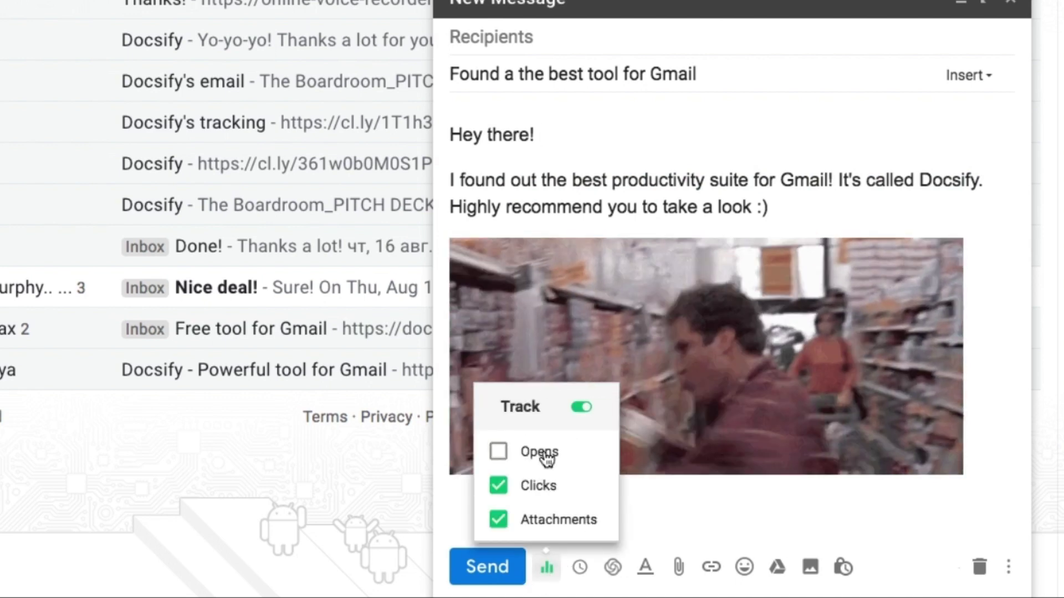
pyautogui.click(547, 456)
pyautogui.click(557, 522)
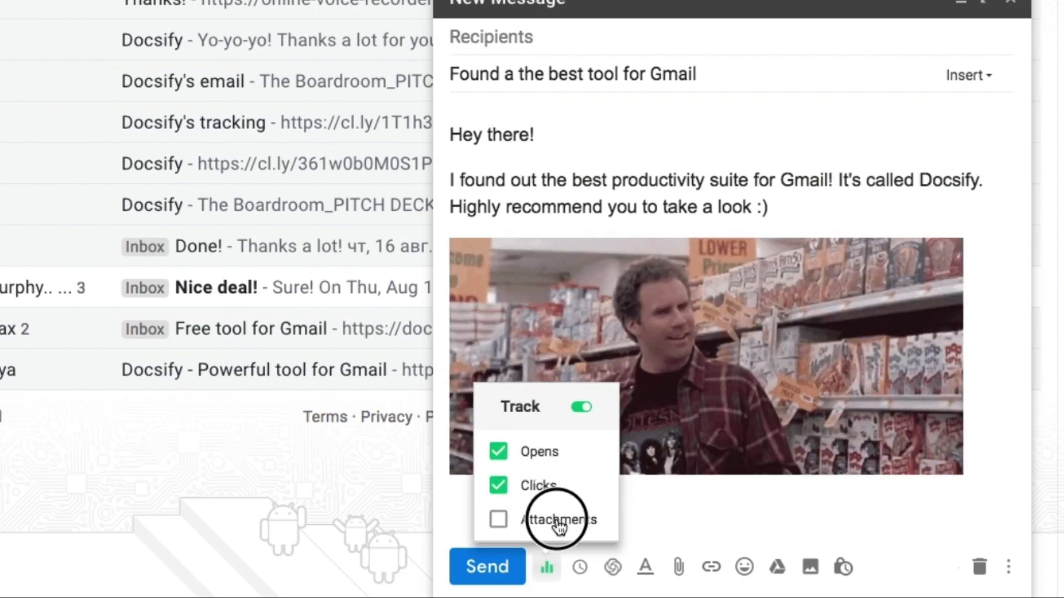
pyautogui.click(557, 522)
# Reveal the recipient and sender From fields of the templated draft
pyautogui.click(582, 39)
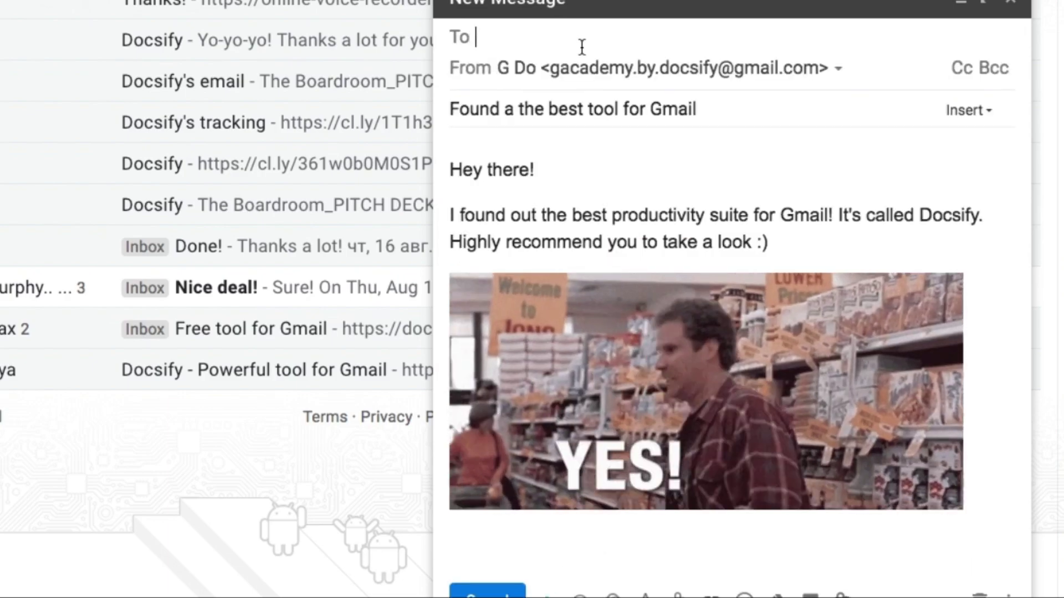